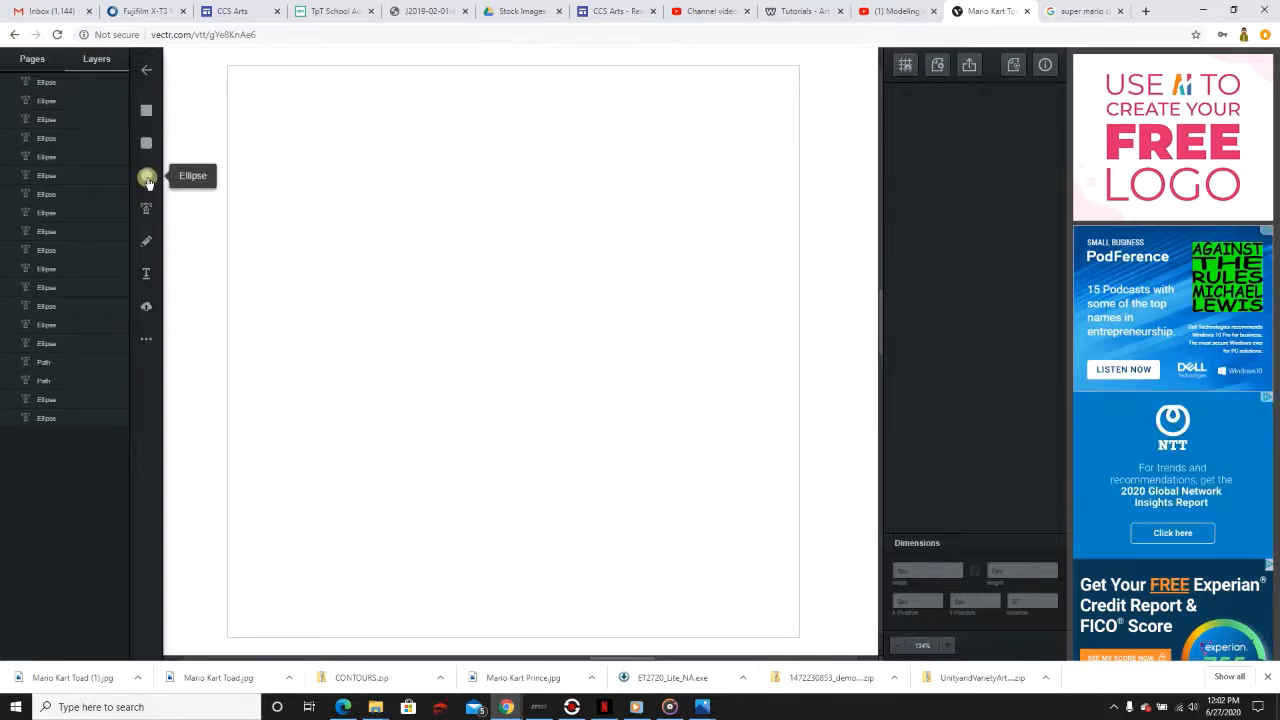
Step: Draw a circle about 360 px wide in the upper middle of the canvas and fill it with bright red
click(147, 179)
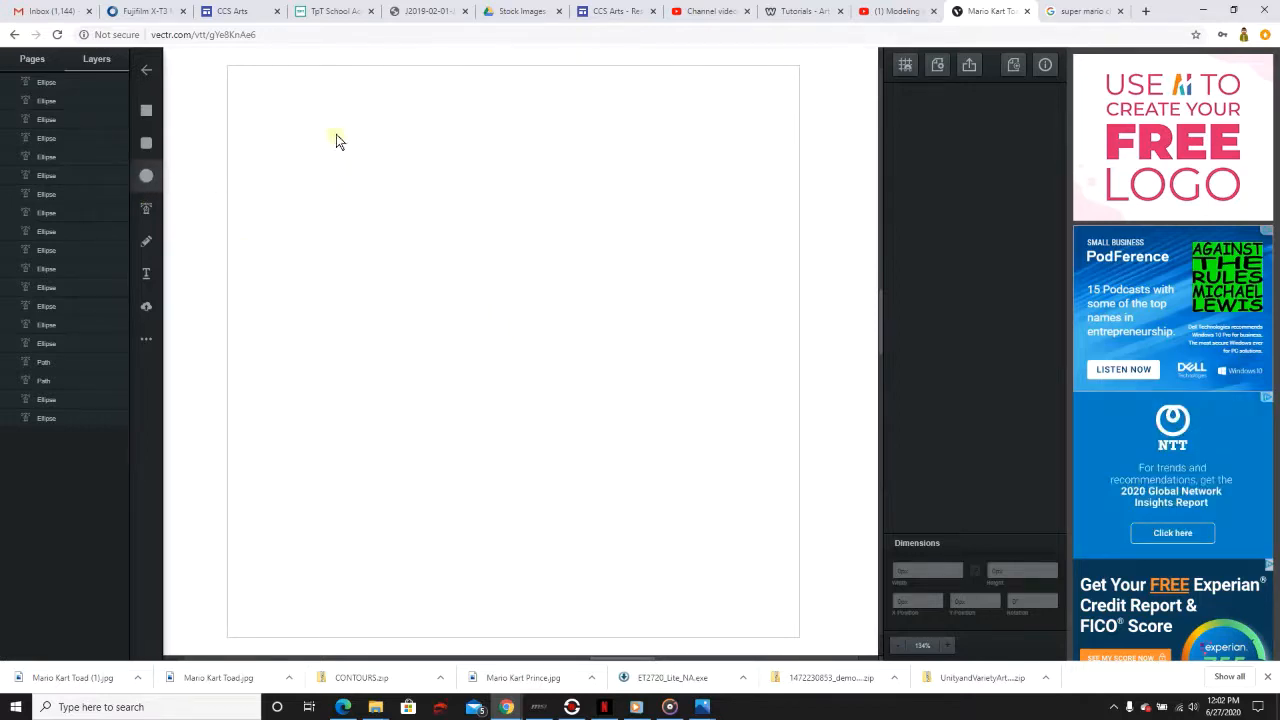
drag(340, 96, 662, 410)
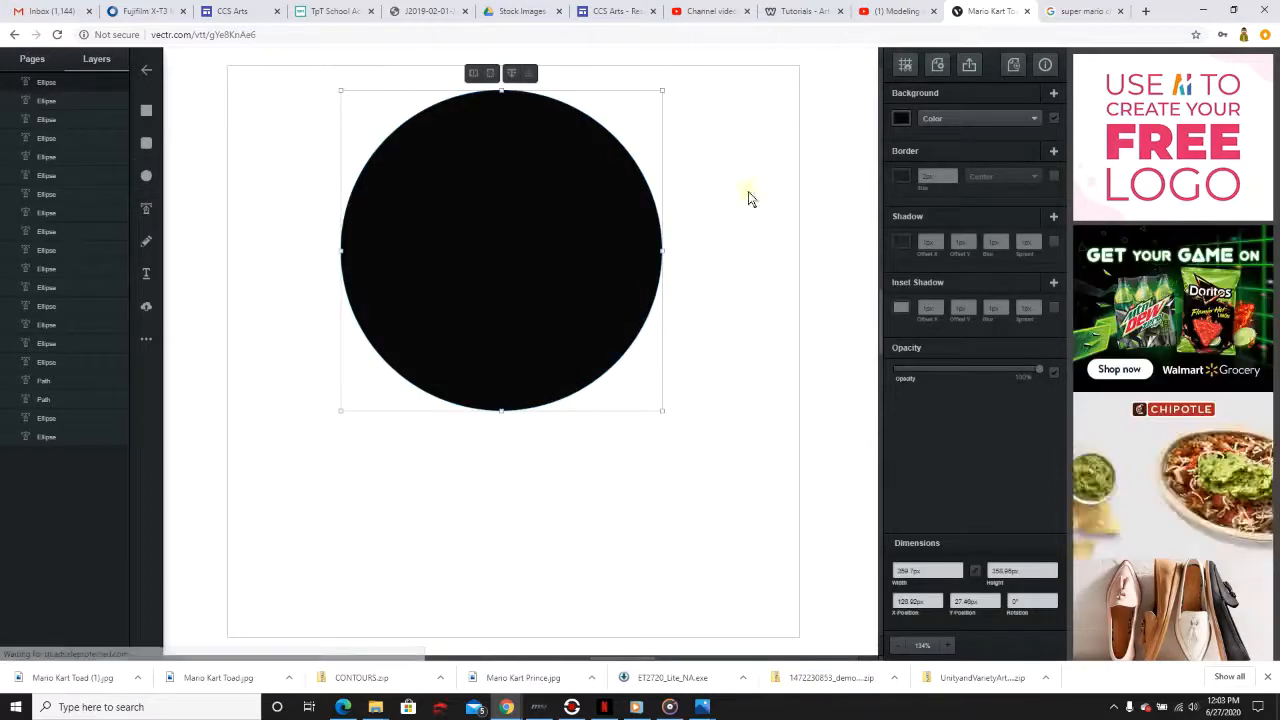
click(901, 119)
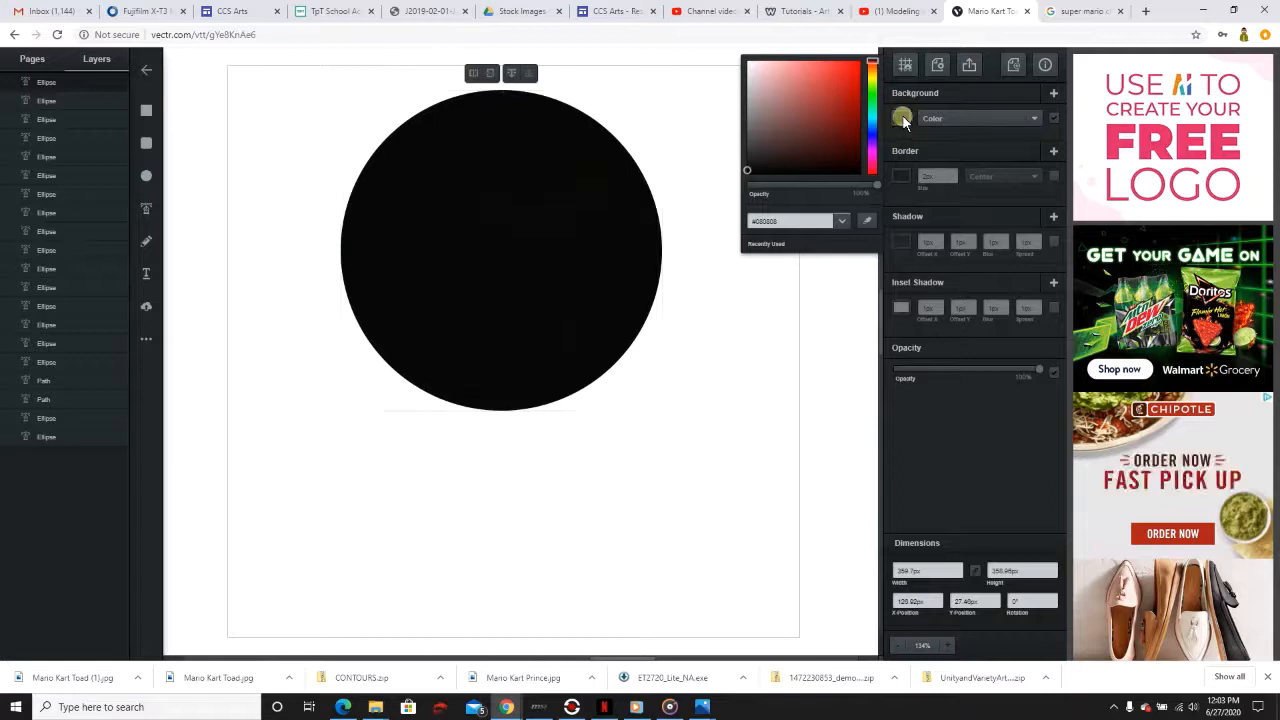
click(860, 68)
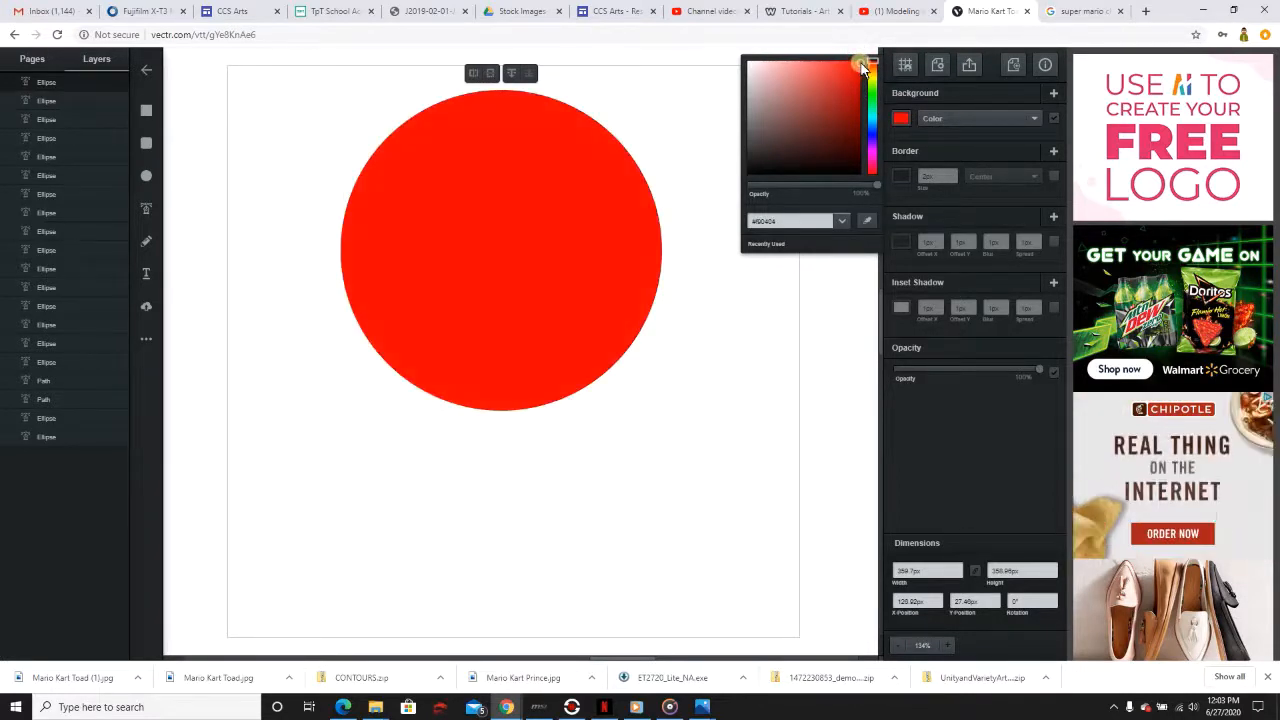
drag(860, 68, 873, 62)
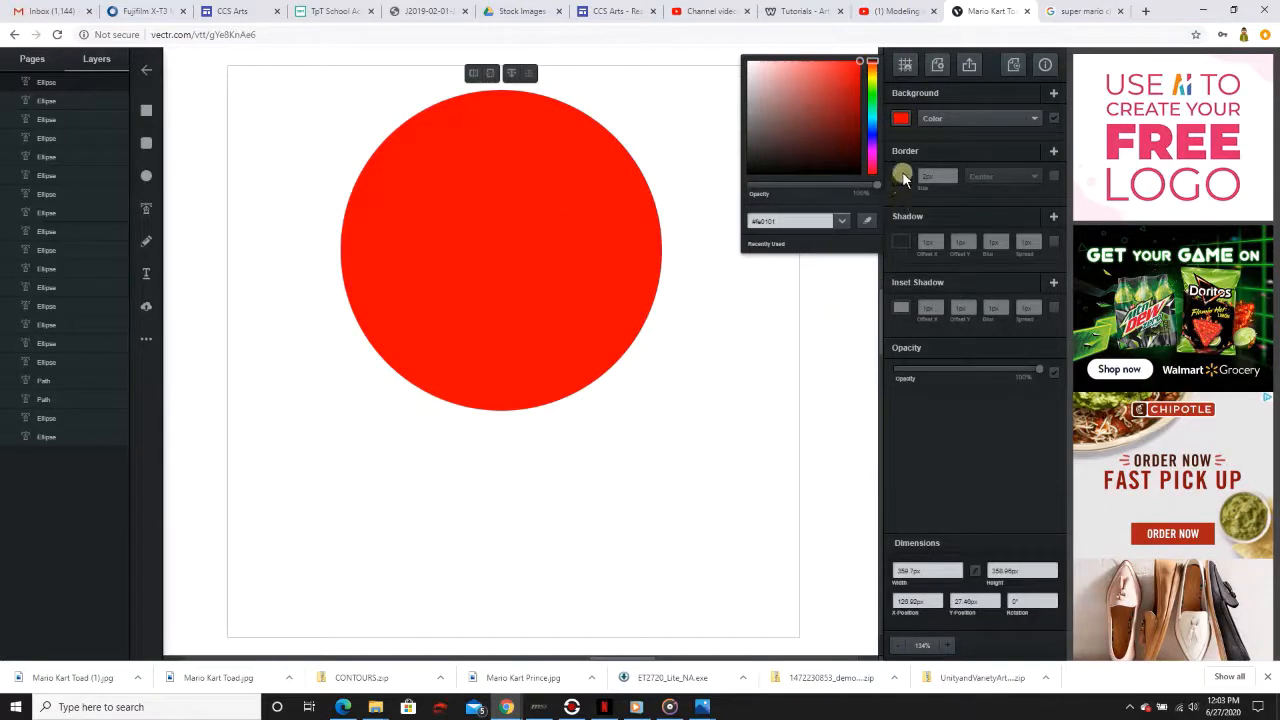
Step: Give the red circle a black border 2 px thick
click(903, 177)
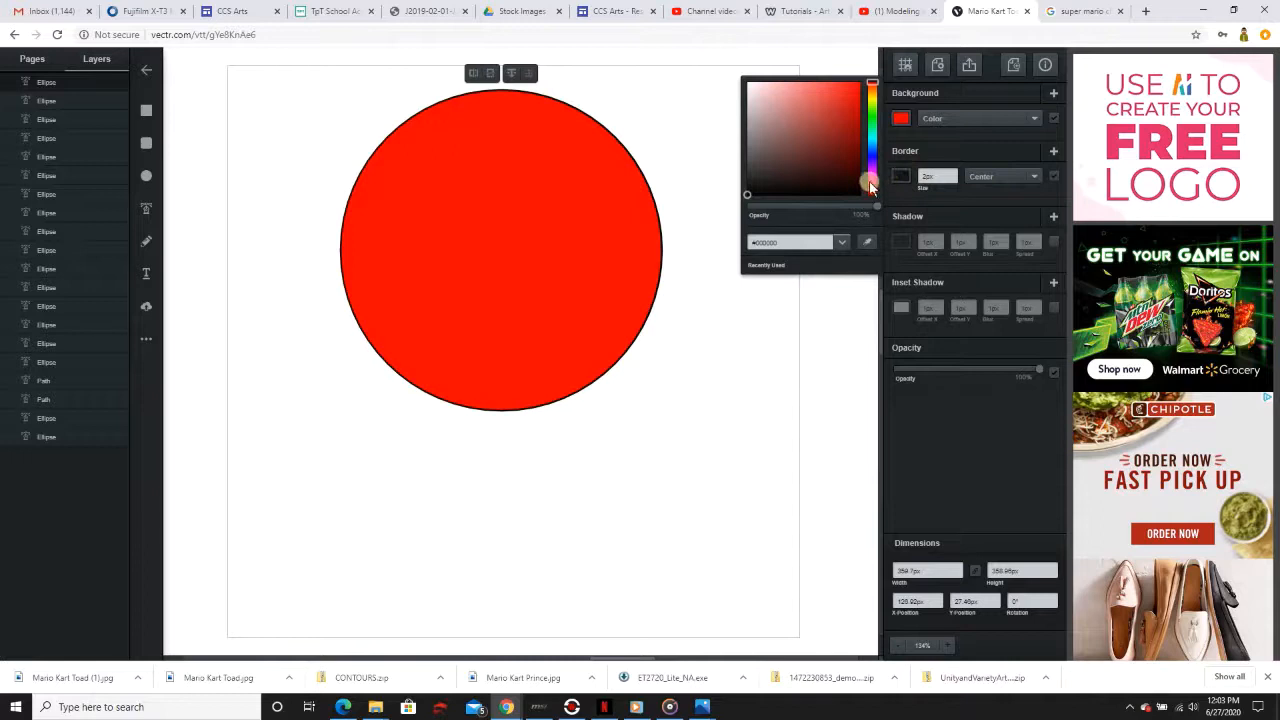
click(928, 176)
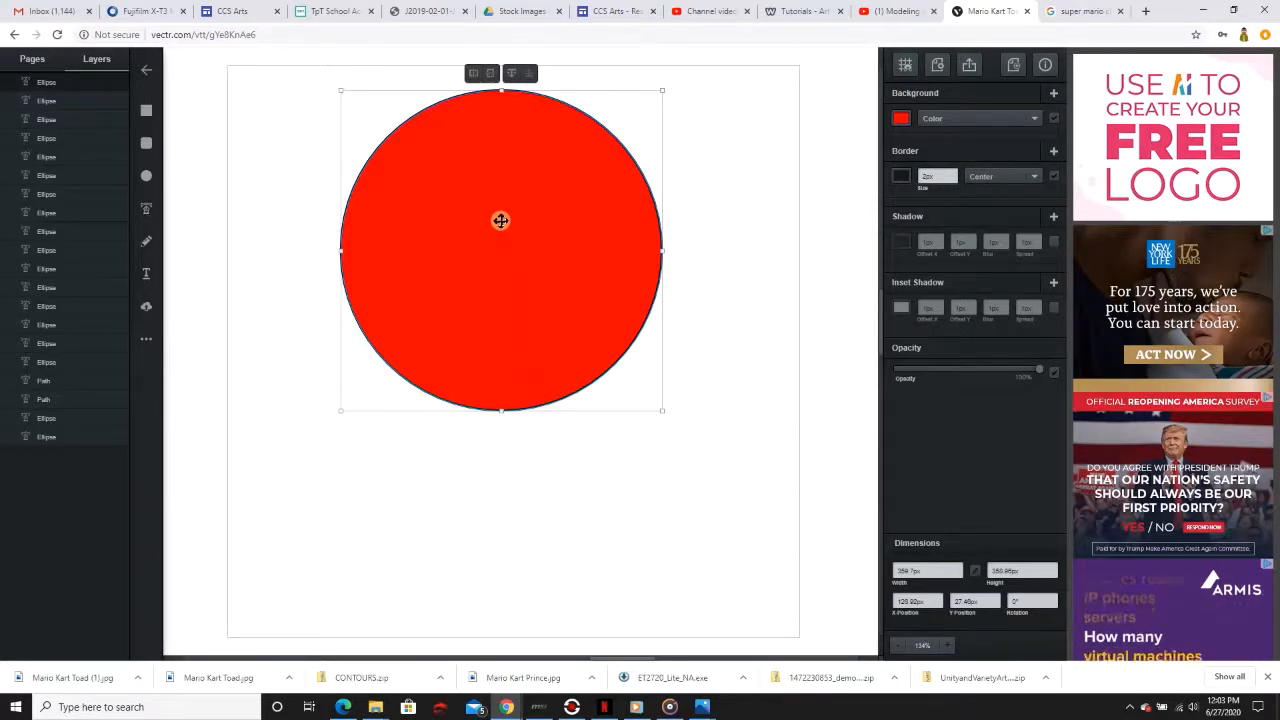
key(Escape)
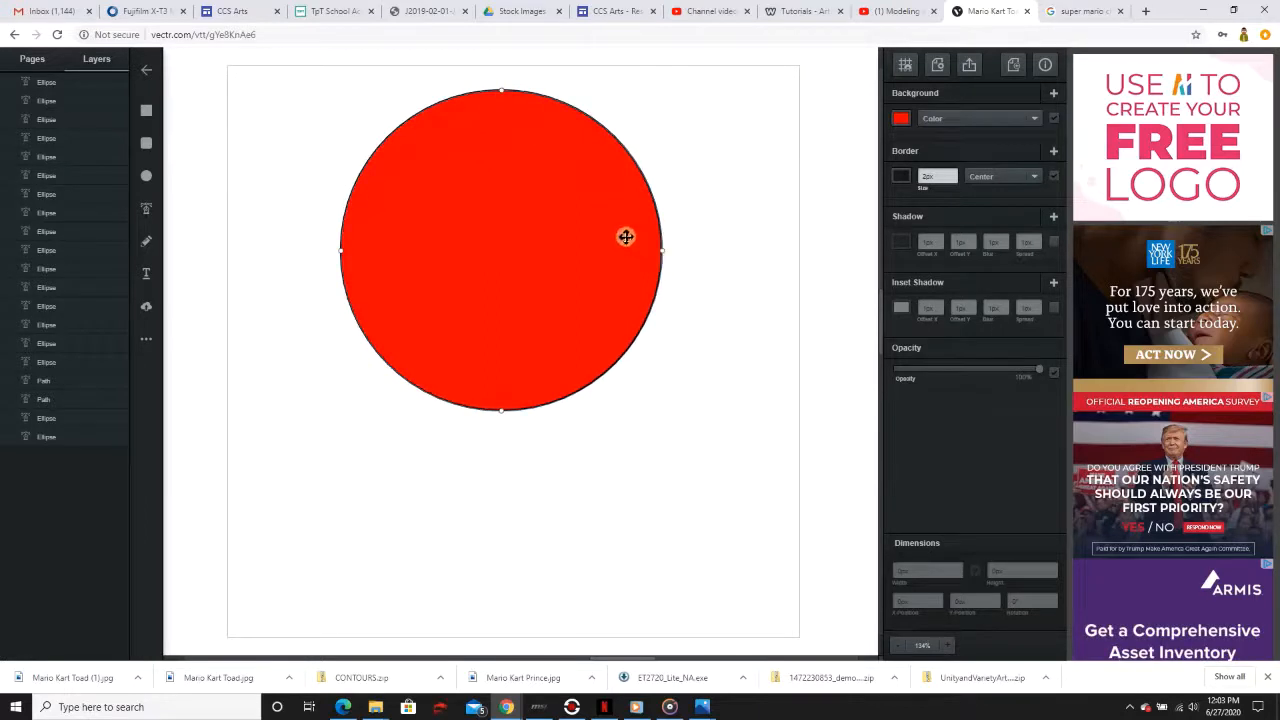
Step: Flatten the red circle's base by stretching the bottom point's curve handles outward, widening the top point's handles only slightly
click(501, 91)
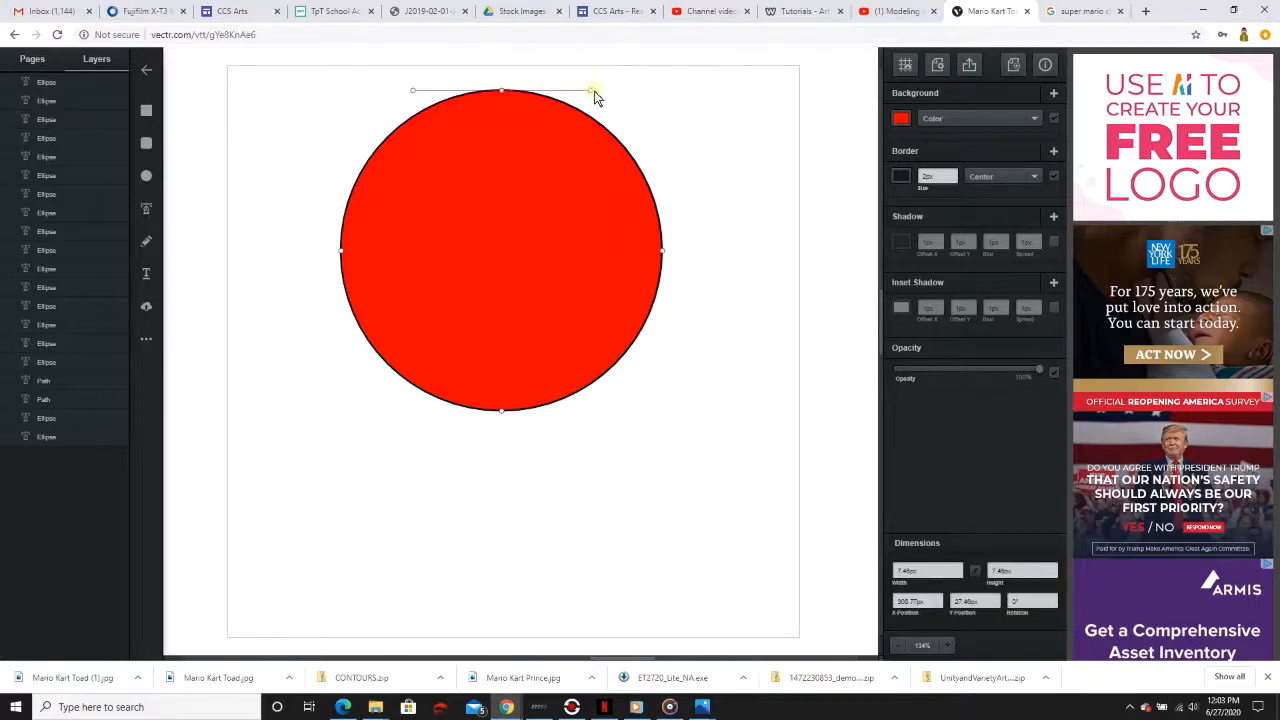
drag(591, 95, 597, 89)
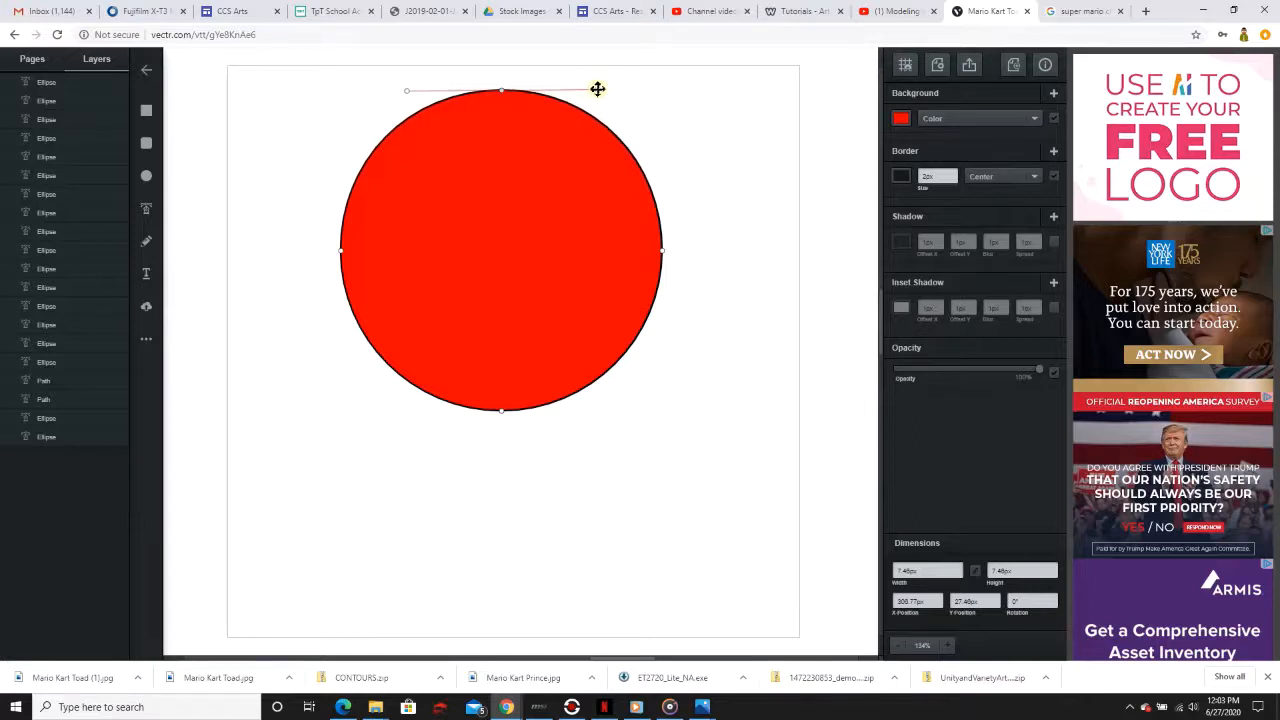
click(502, 411)
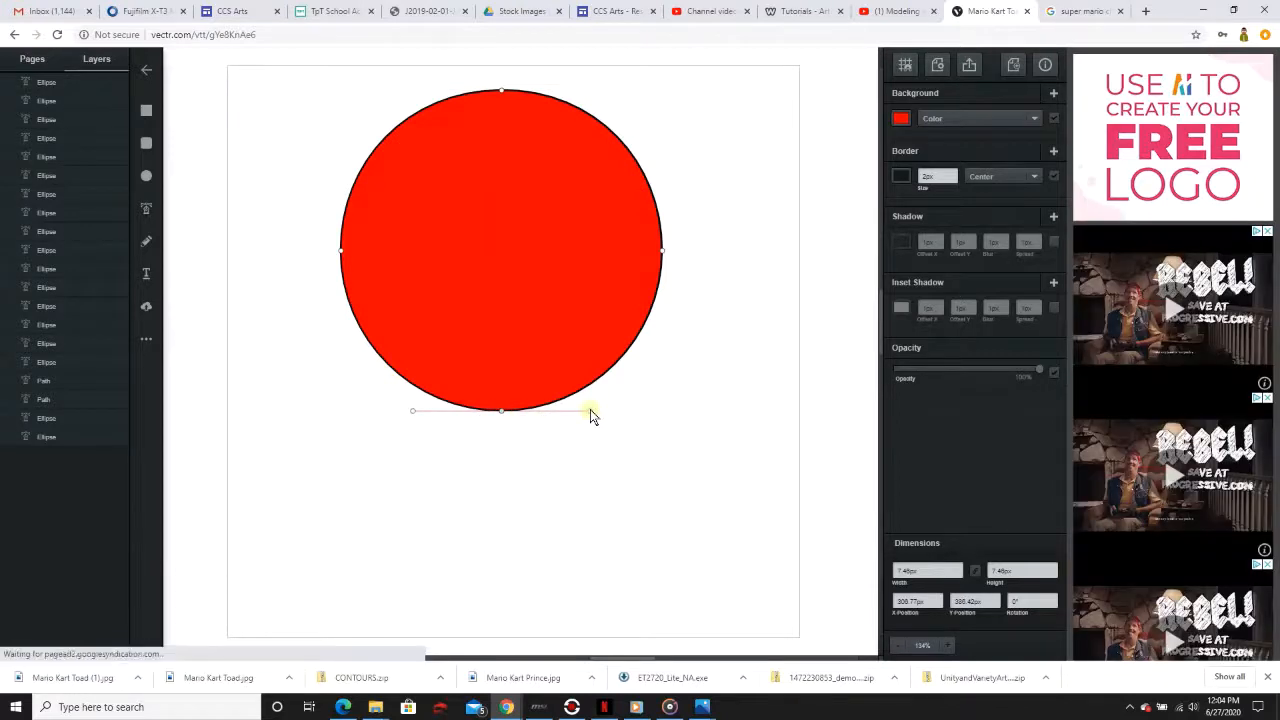
drag(590, 409, 655, 409)
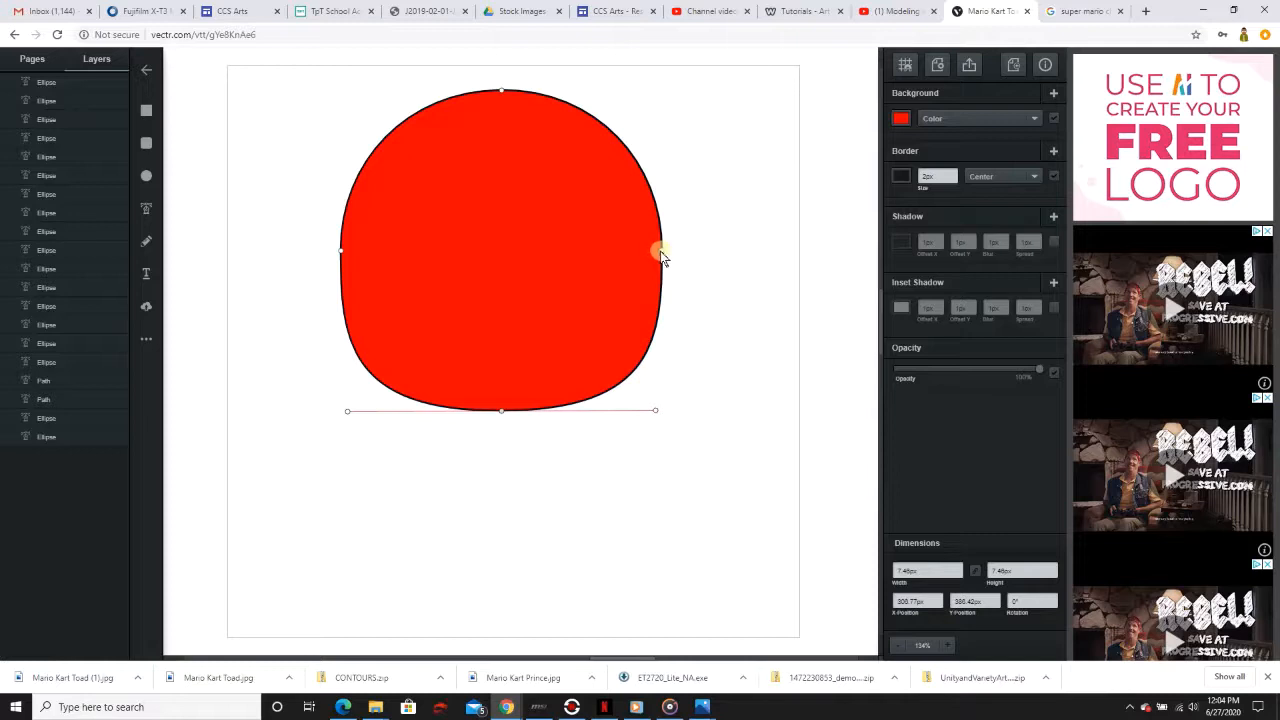
Step: Widen the red shape by moving its left and right side points slightly outward
drag(660, 252, 676, 251)
drag(341, 252, 323, 253)
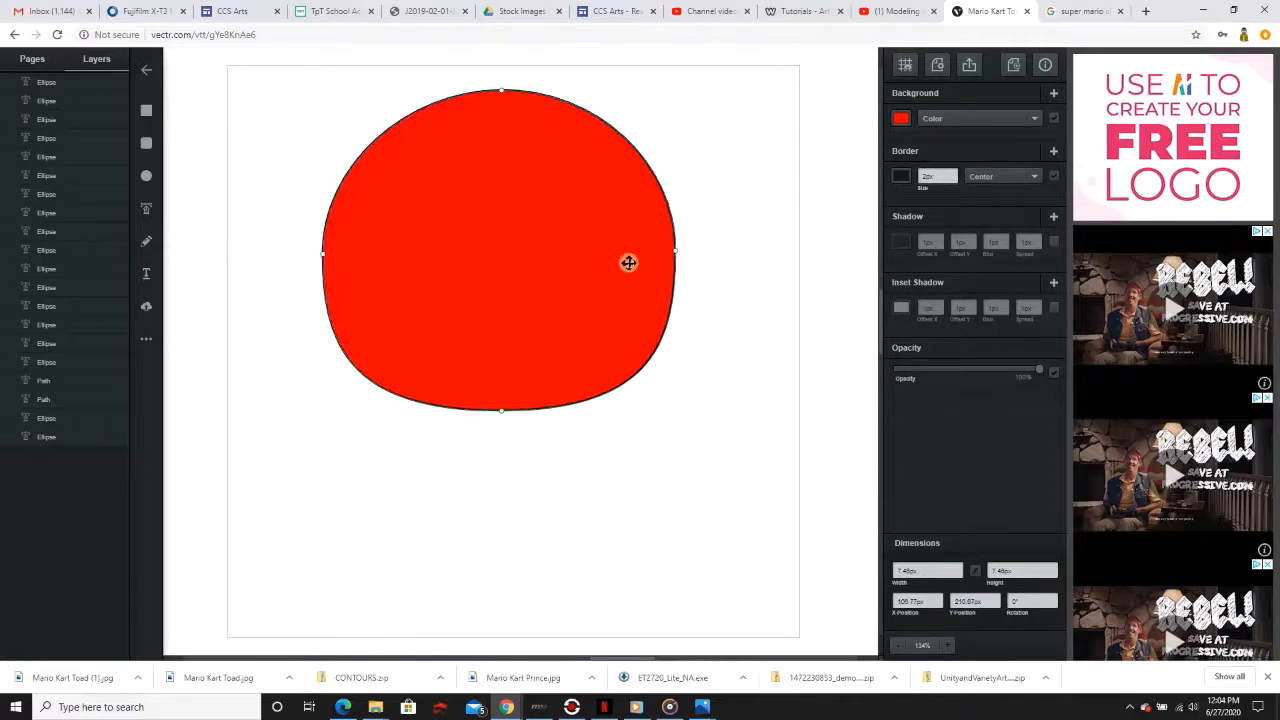
drag(676, 254, 679, 250)
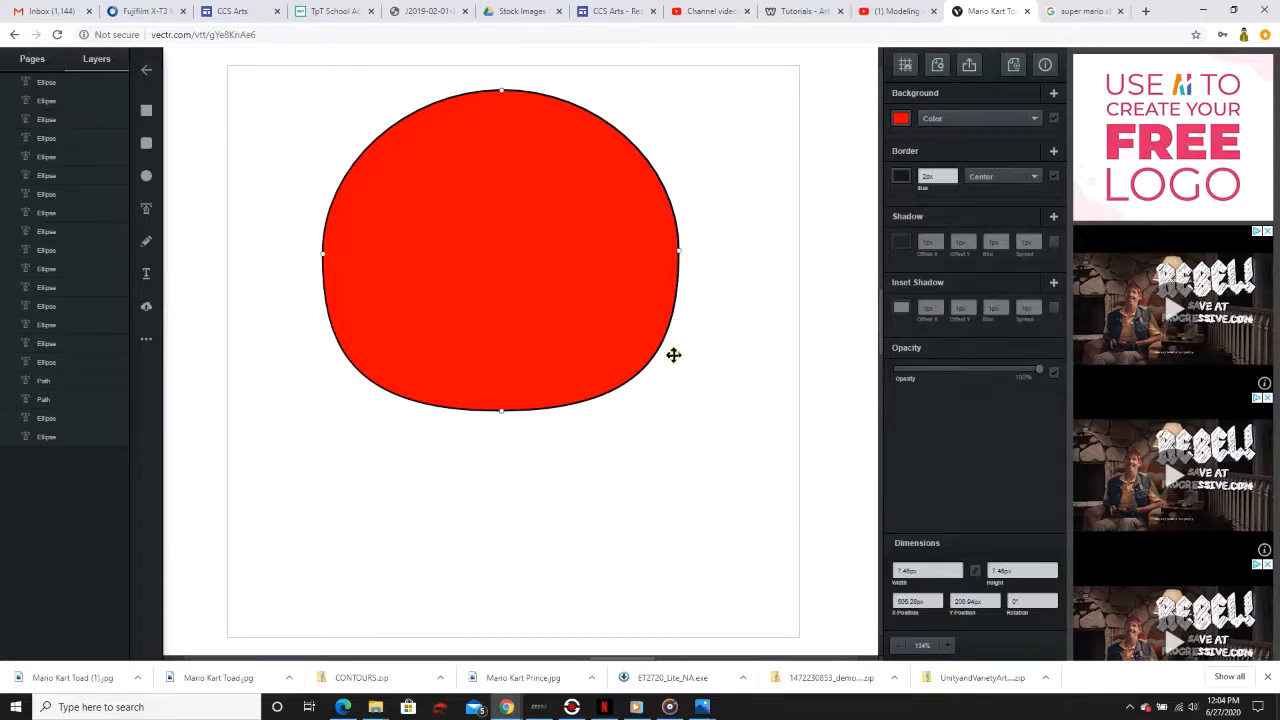
click(677, 260)
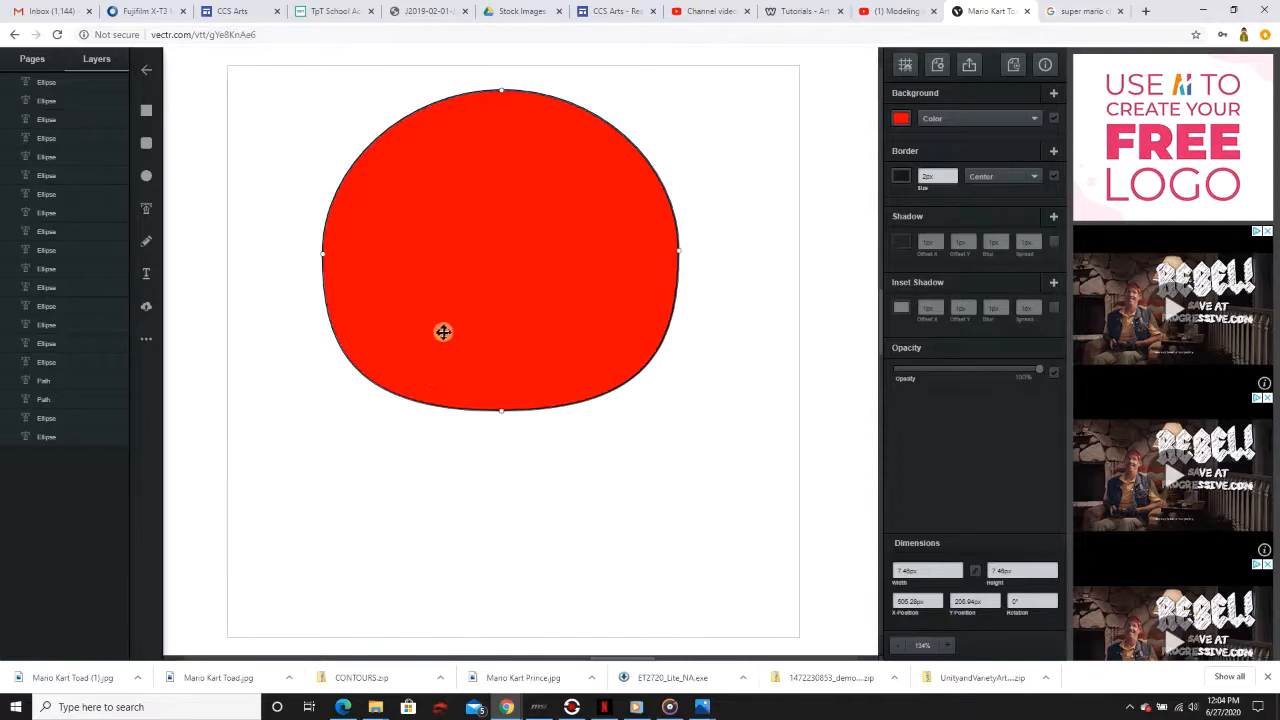
Step: Draw a circle about 193 × 190 px inside the red shape, fill it with white and centre it horizontally
click(146, 178)
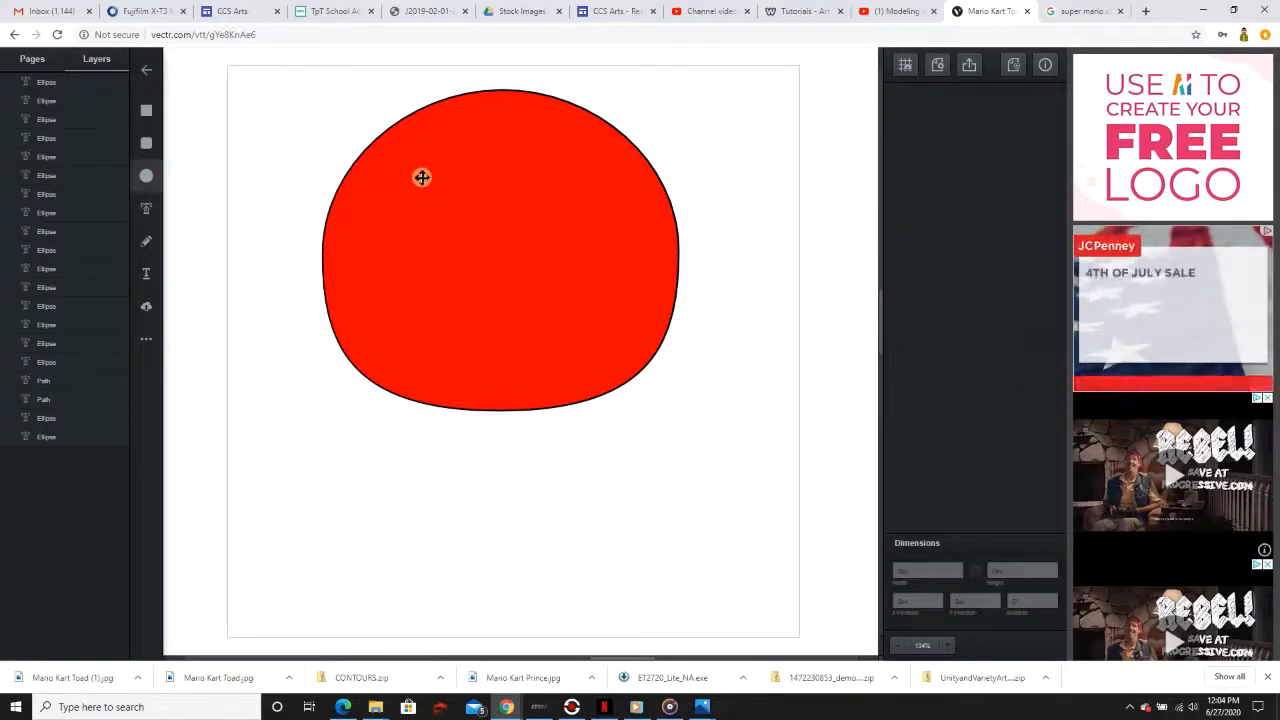
drag(422, 177, 578, 342)
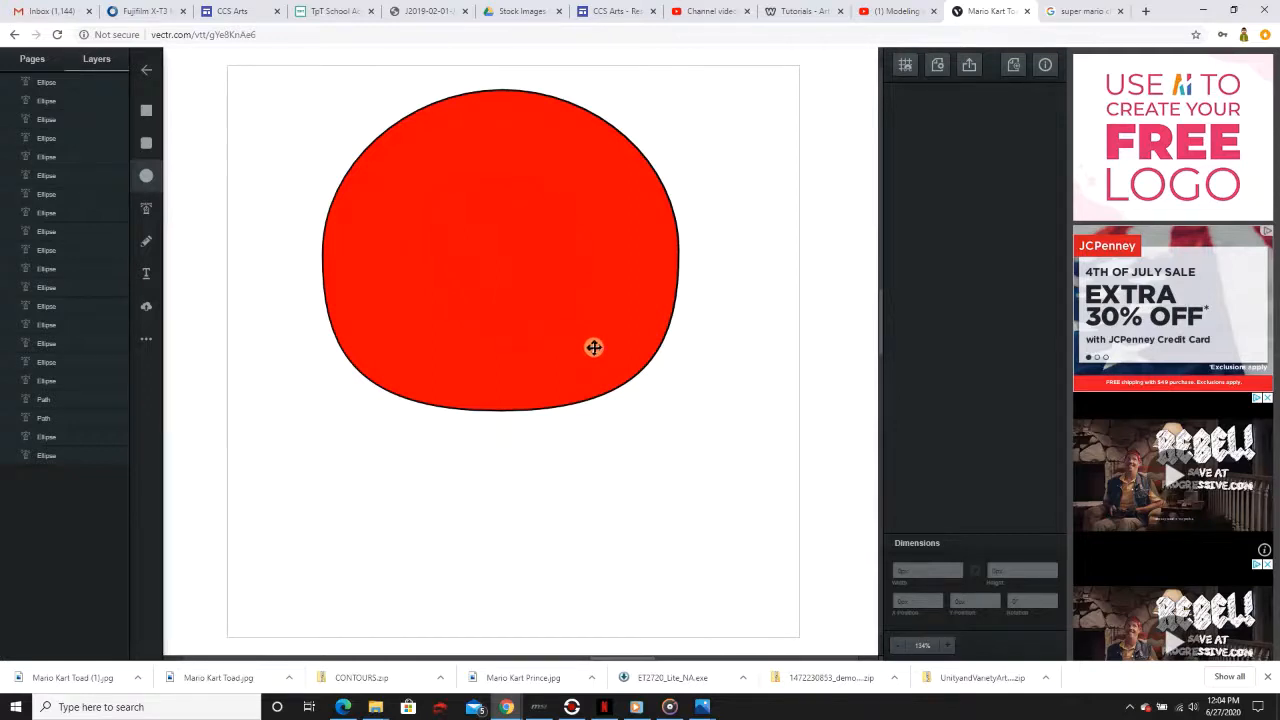
click(903, 118)
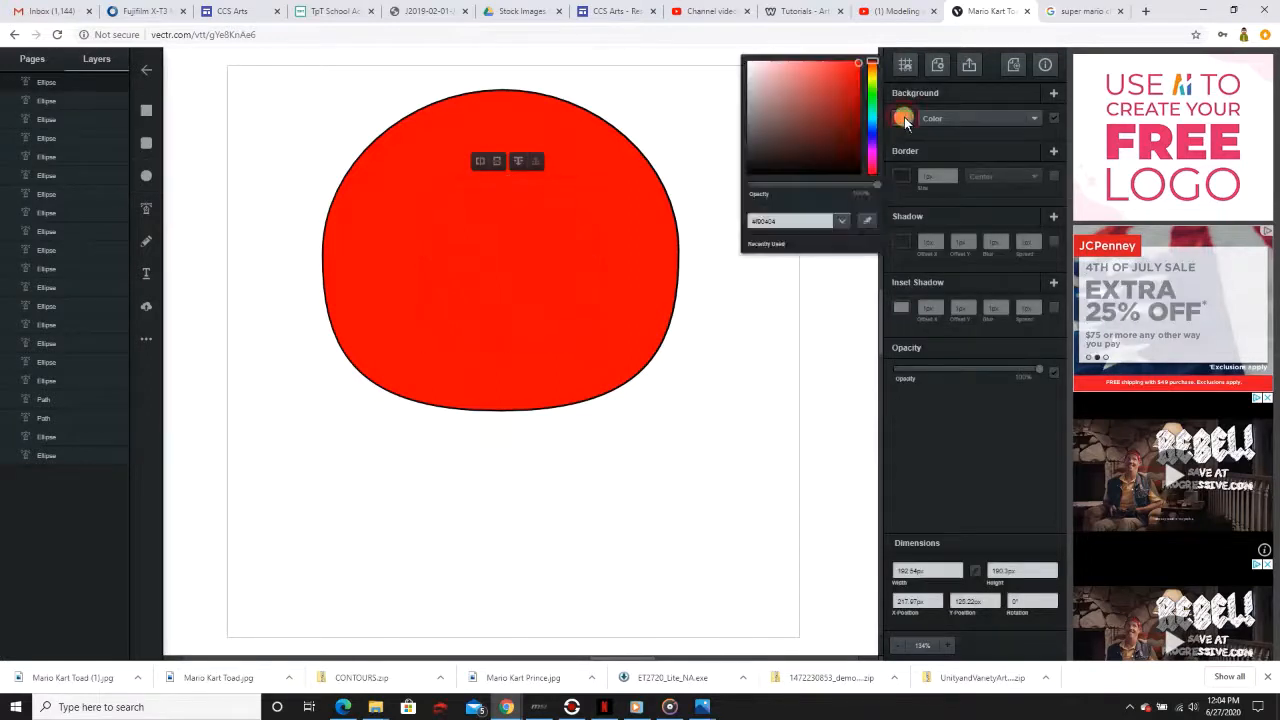
click(750, 66)
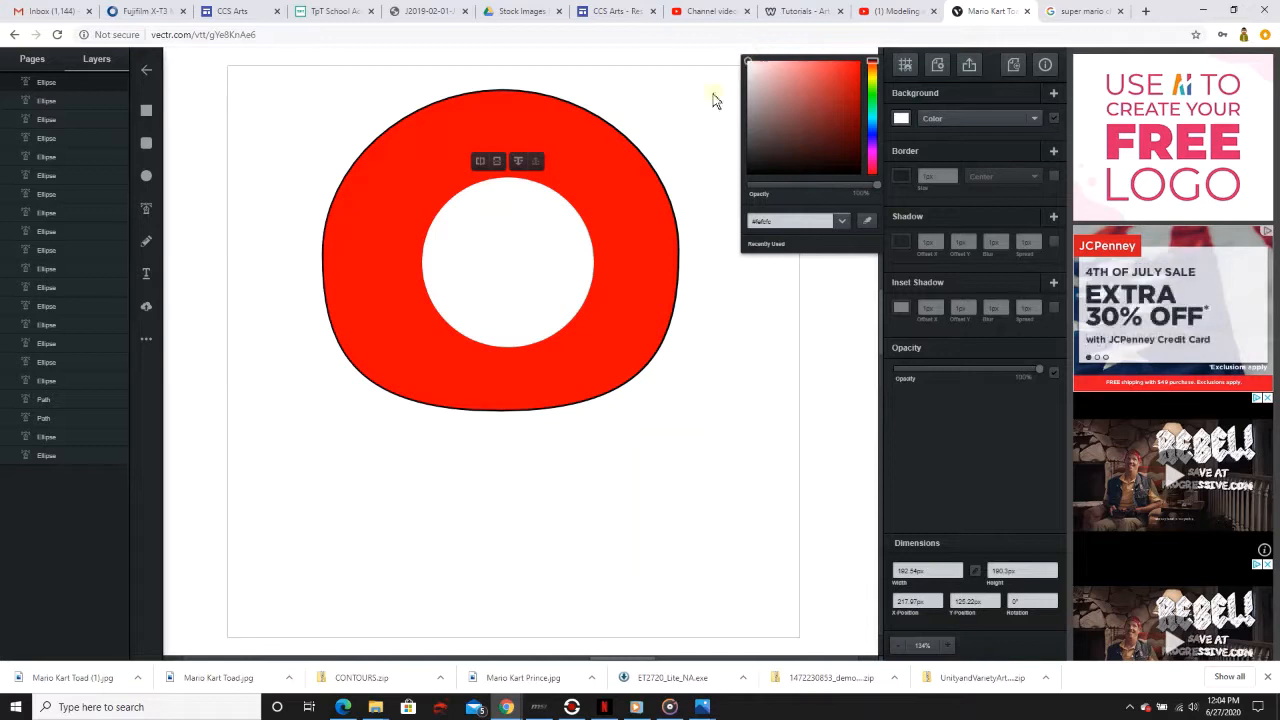
drag(523, 257, 518, 254)
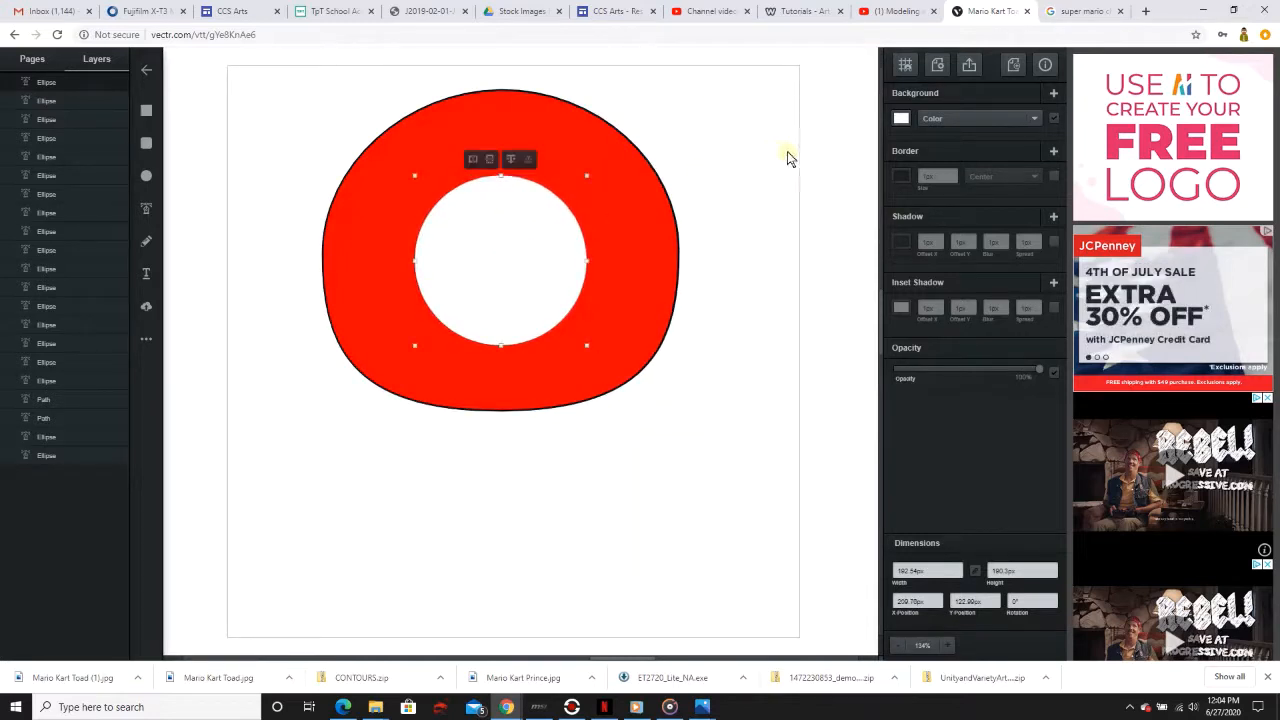
Step: Give the white circle a black border 2 px thick
click(900, 119)
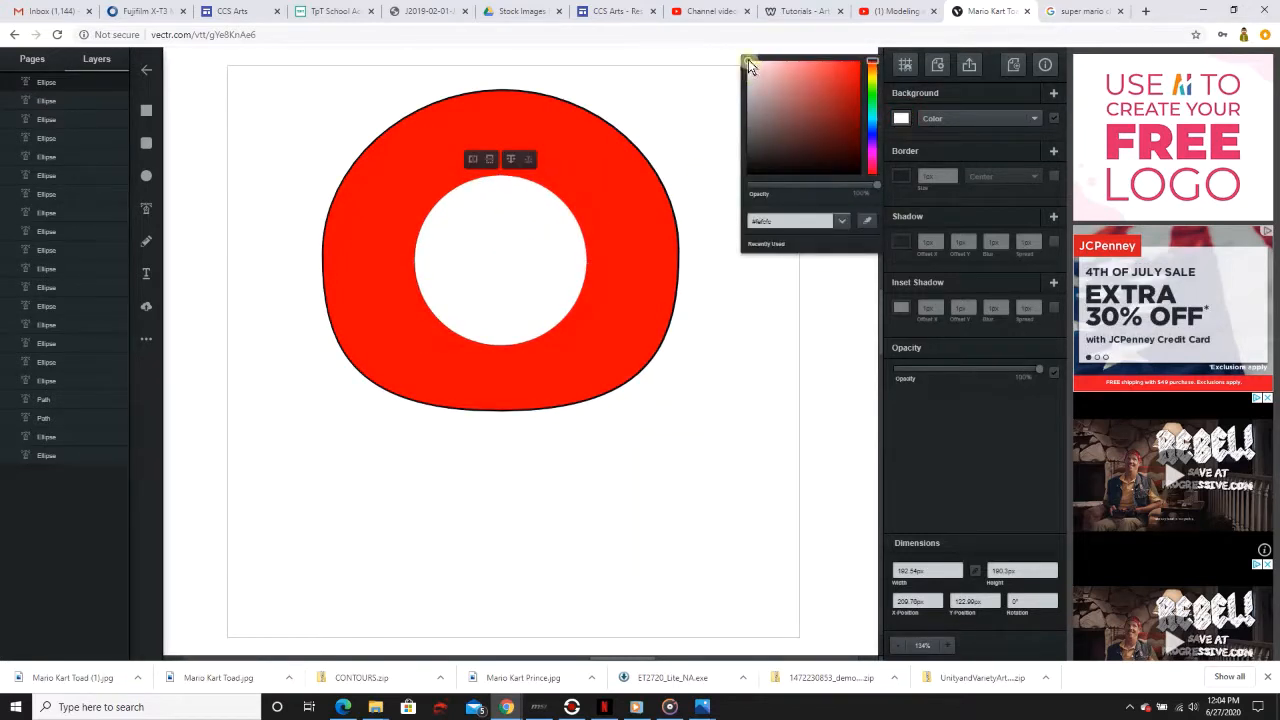
click(901, 177)
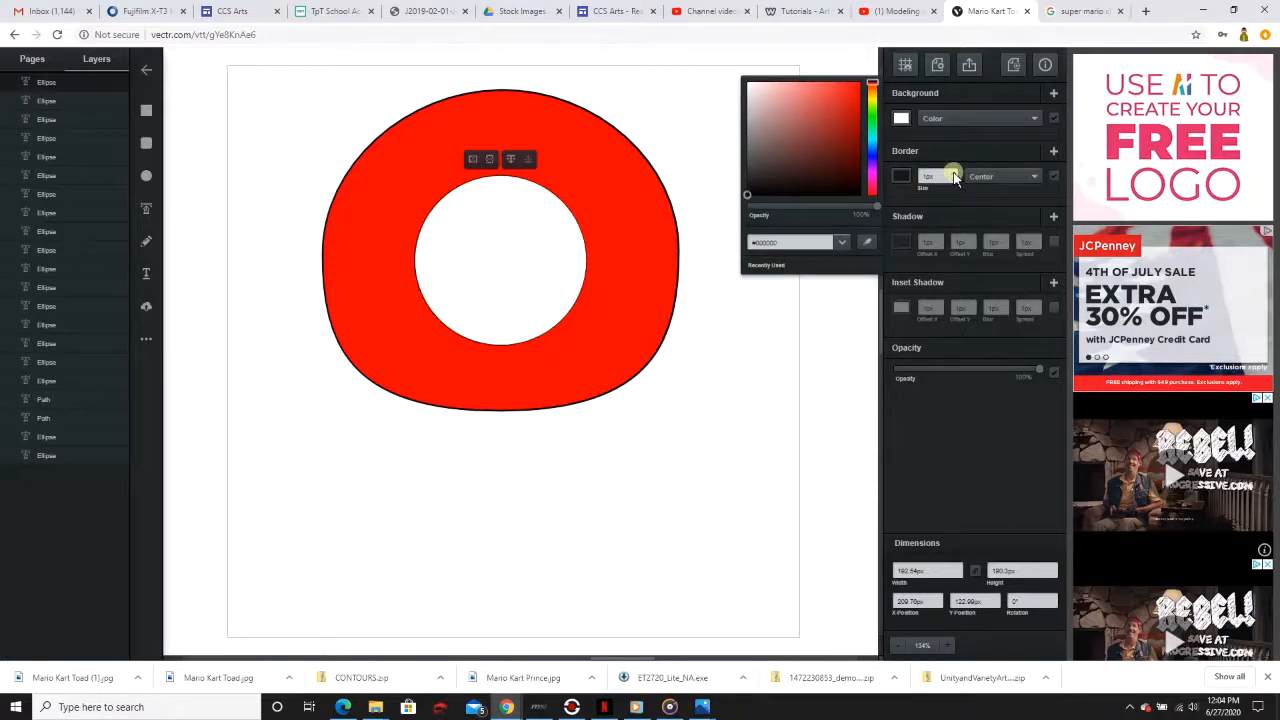
click(953, 177)
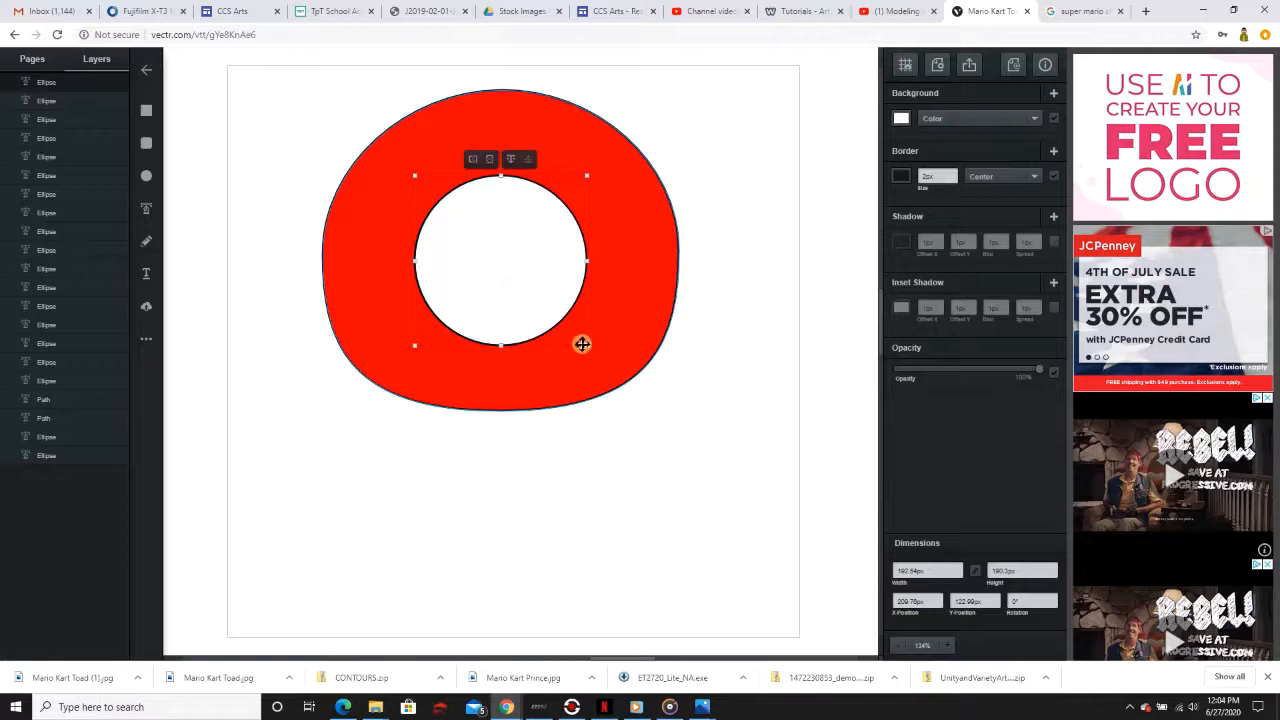
Step: Shrink the white circle to about 181 × 172 px and move it up within the red shape
drag(585, 343, 577, 330)
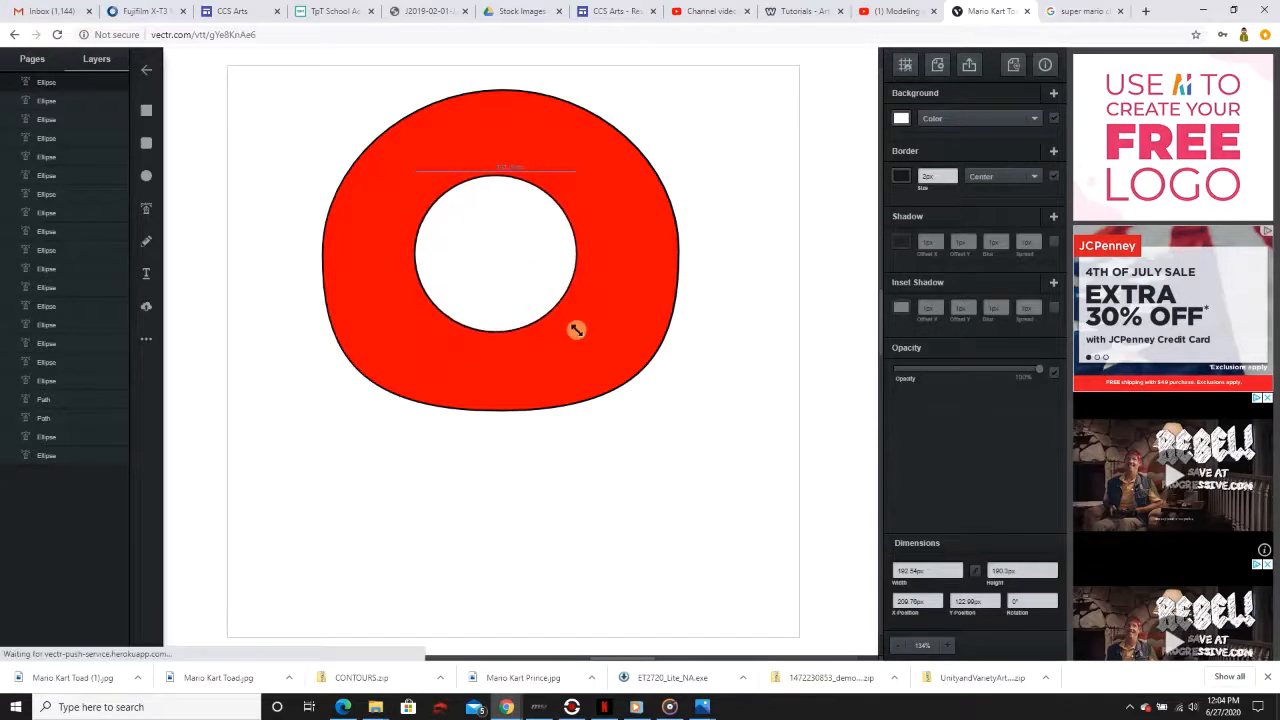
drag(500, 260, 507, 243)
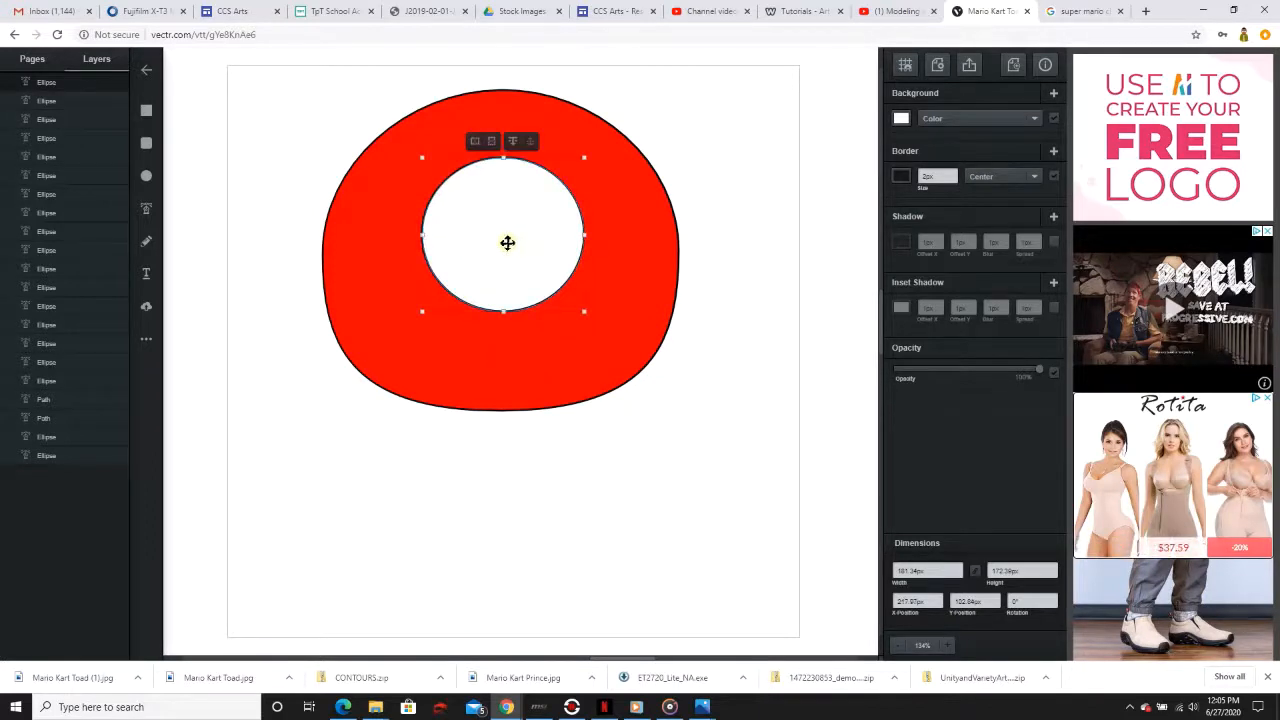
Step: Duplicate the red shape and place the copy directly below the original, extending past the canvas's lower edge
click(388, 291)
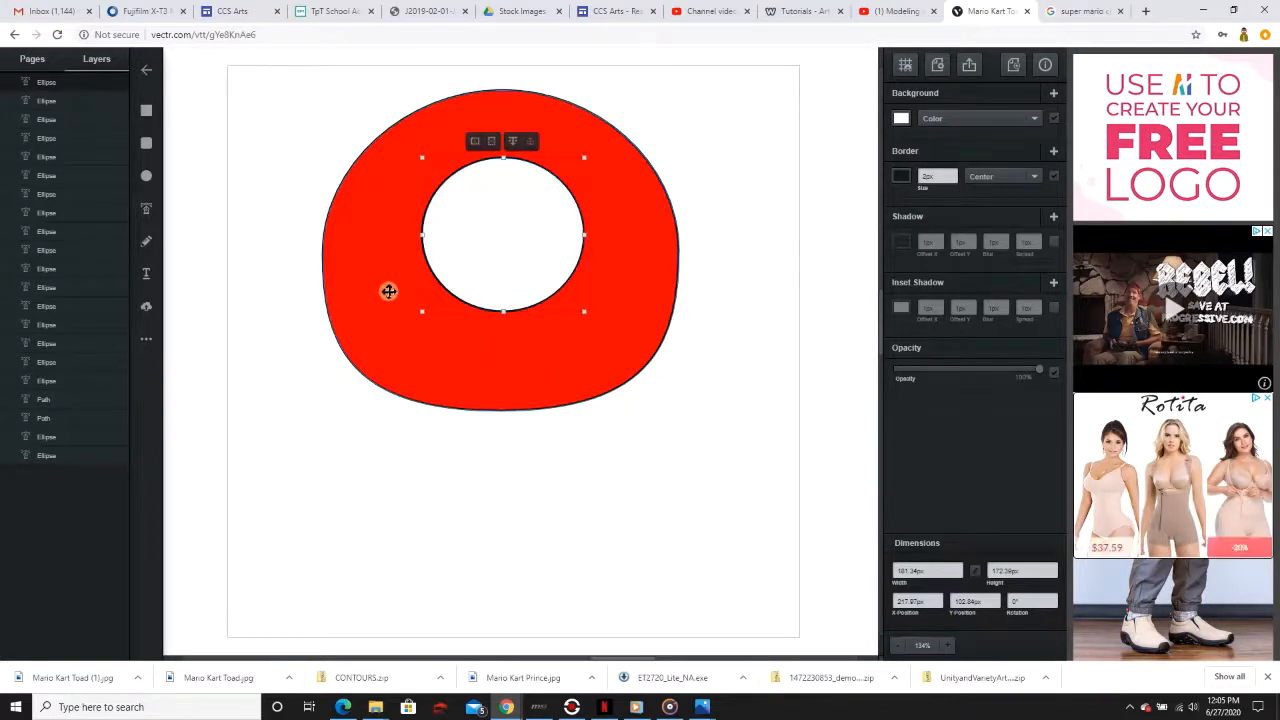
right_click(377, 306)
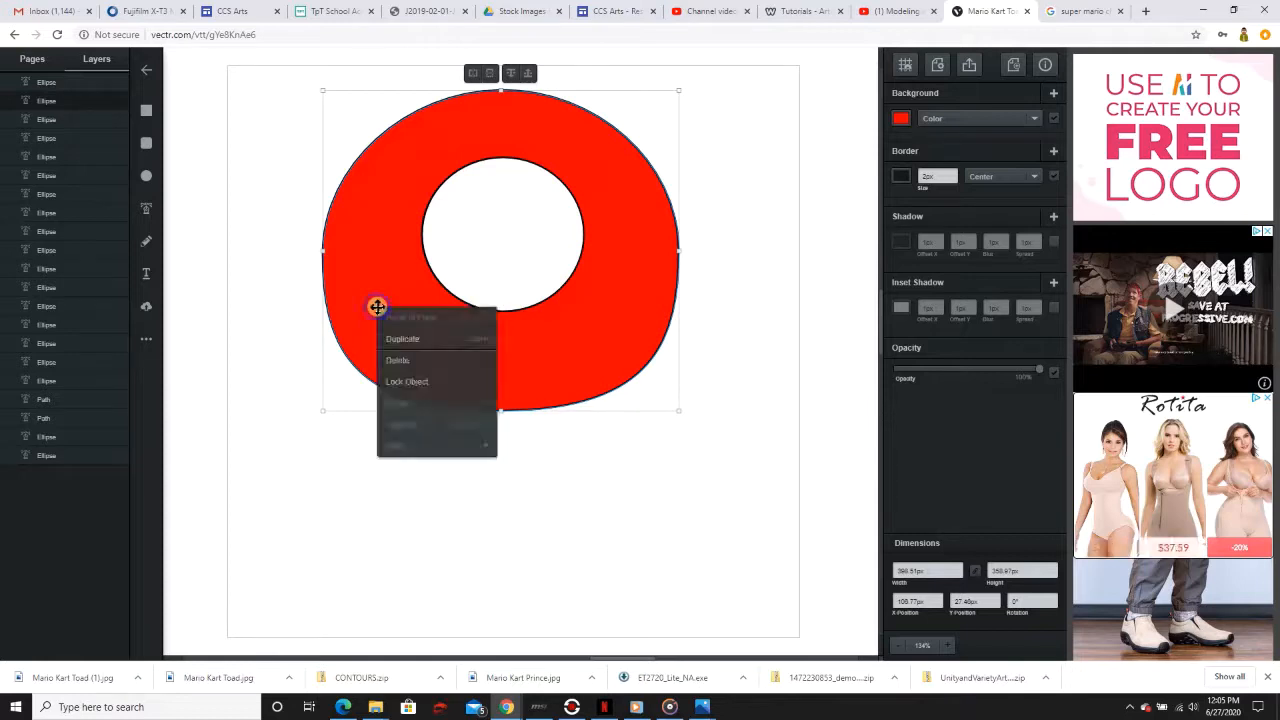
click(404, 338)
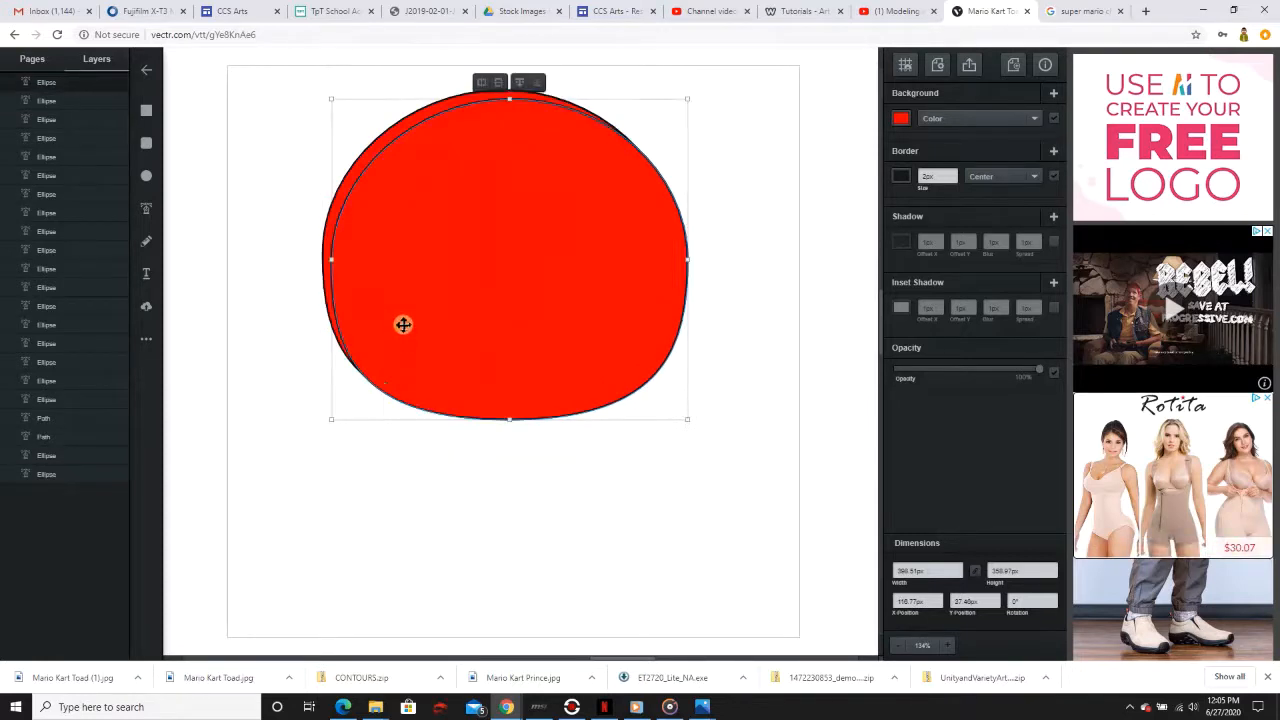
drag(403, 323, 366, 628)
scroll(396, 581, down, 2)
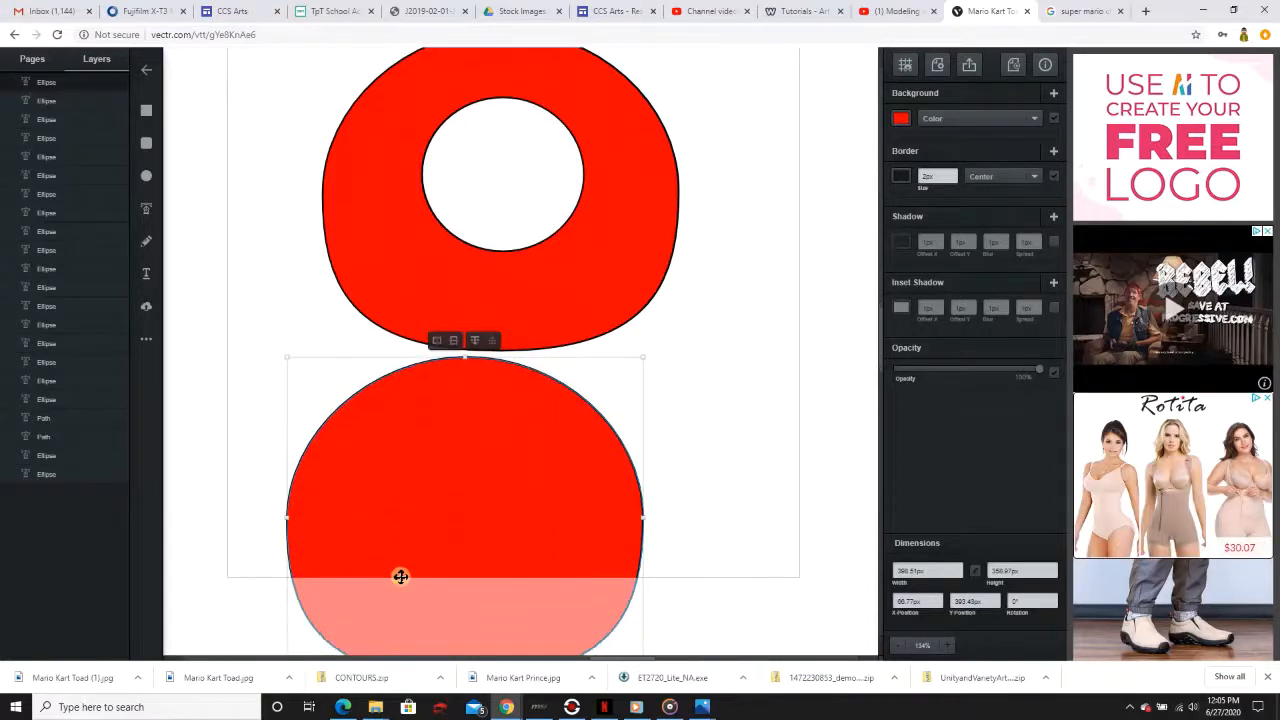
Step: Duplicate the white circle and position the copy so it overlaps the left edge of the lower red shape
click(498, 163)
right_click(498, 163)
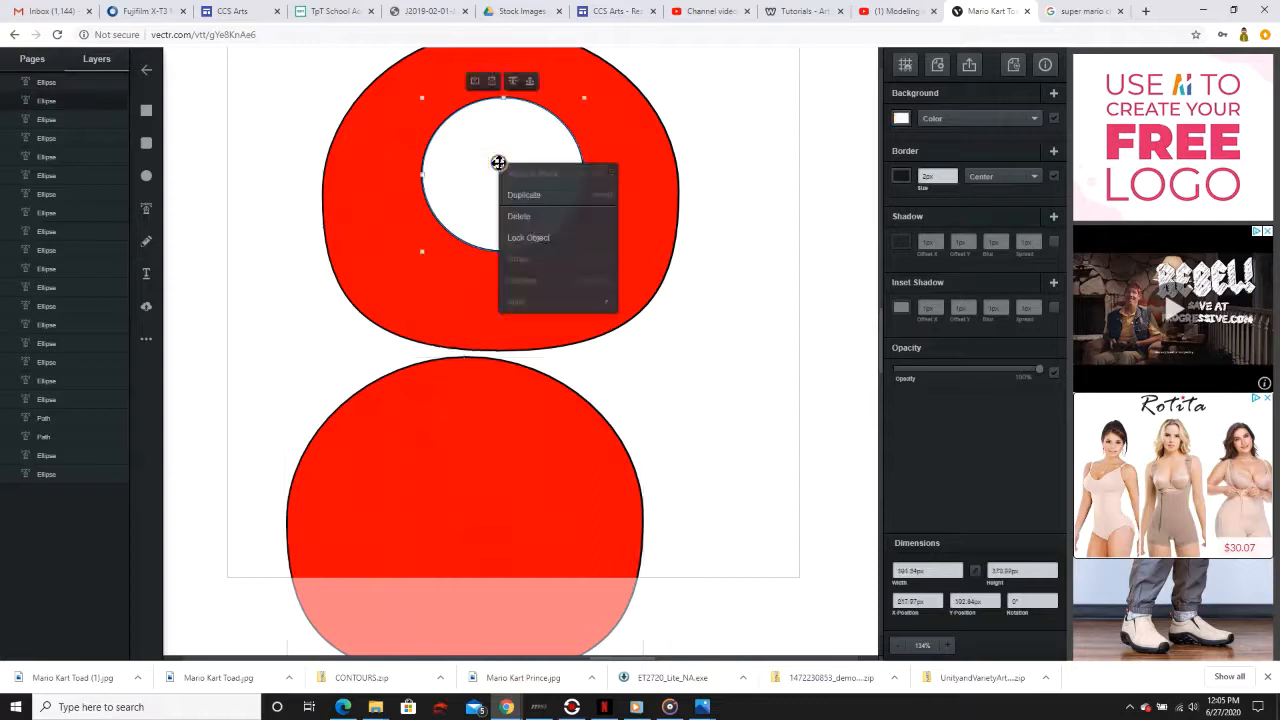
click(525, 195)
drag(526, 191, 283, 520)
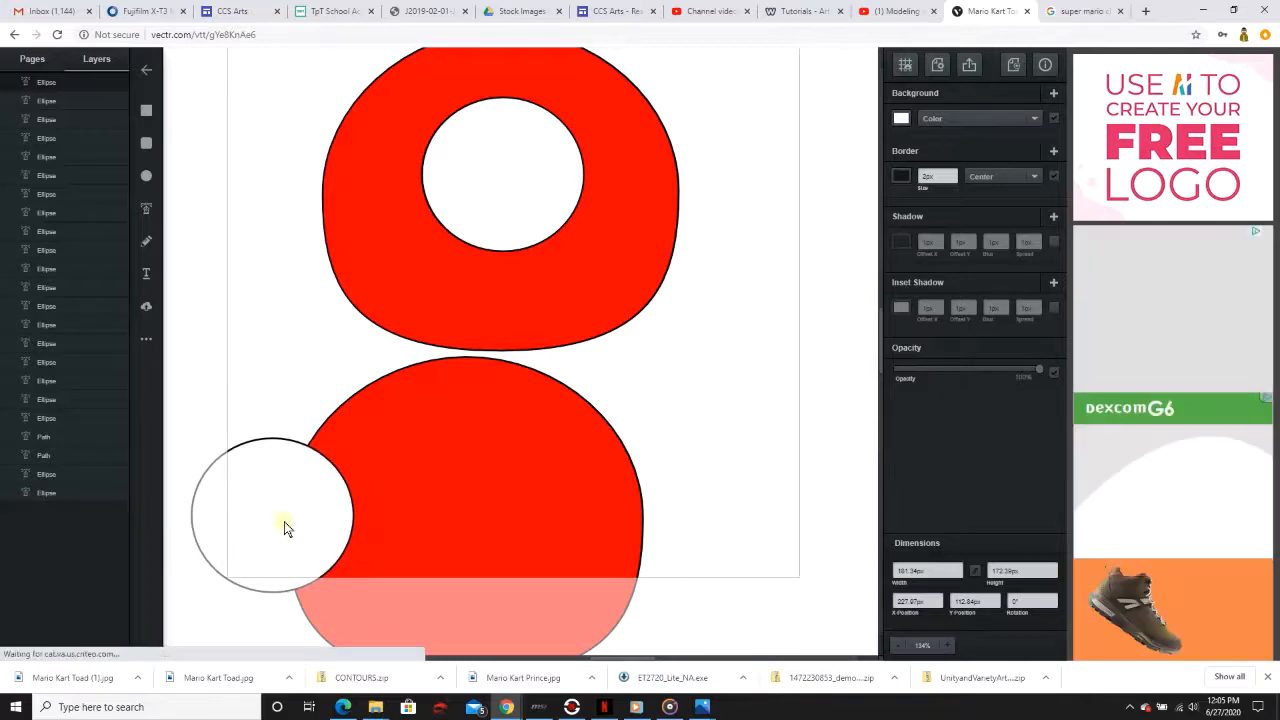
drag(284, 521, 283, 521)
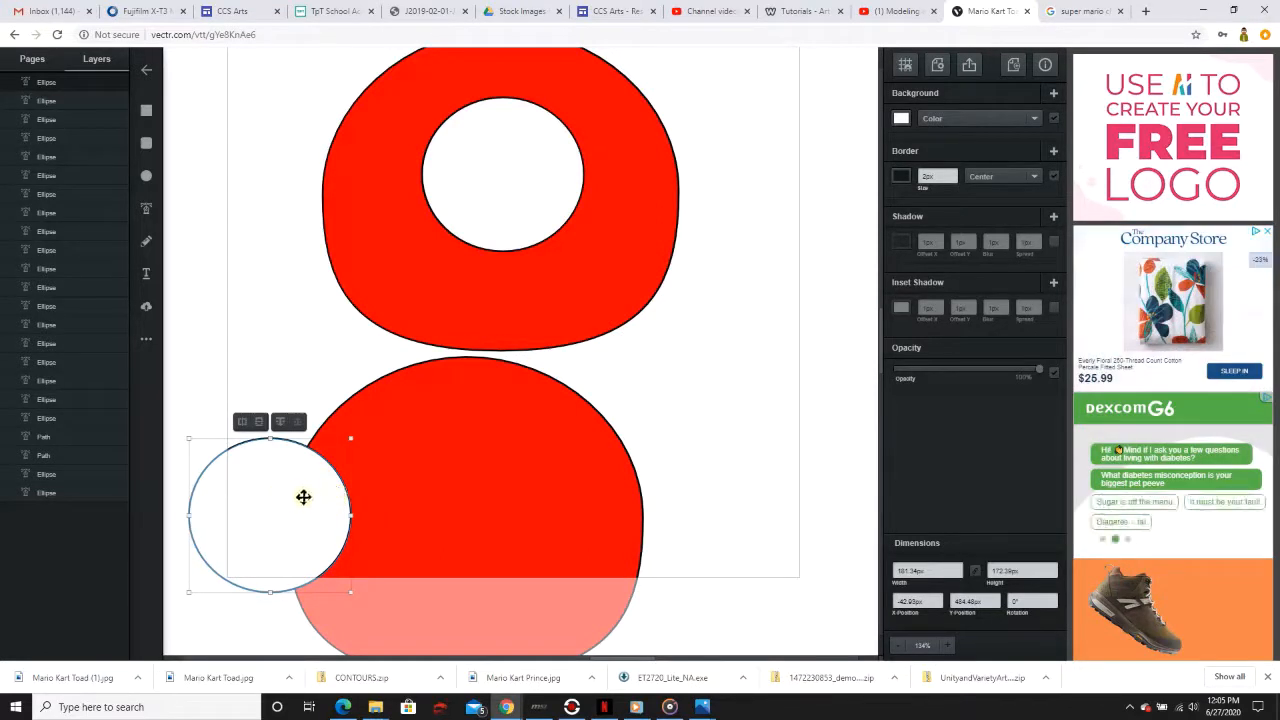
Step: Try uniting the white circle copy with the lower red shape, and undo the union
shift+click(462, 422)
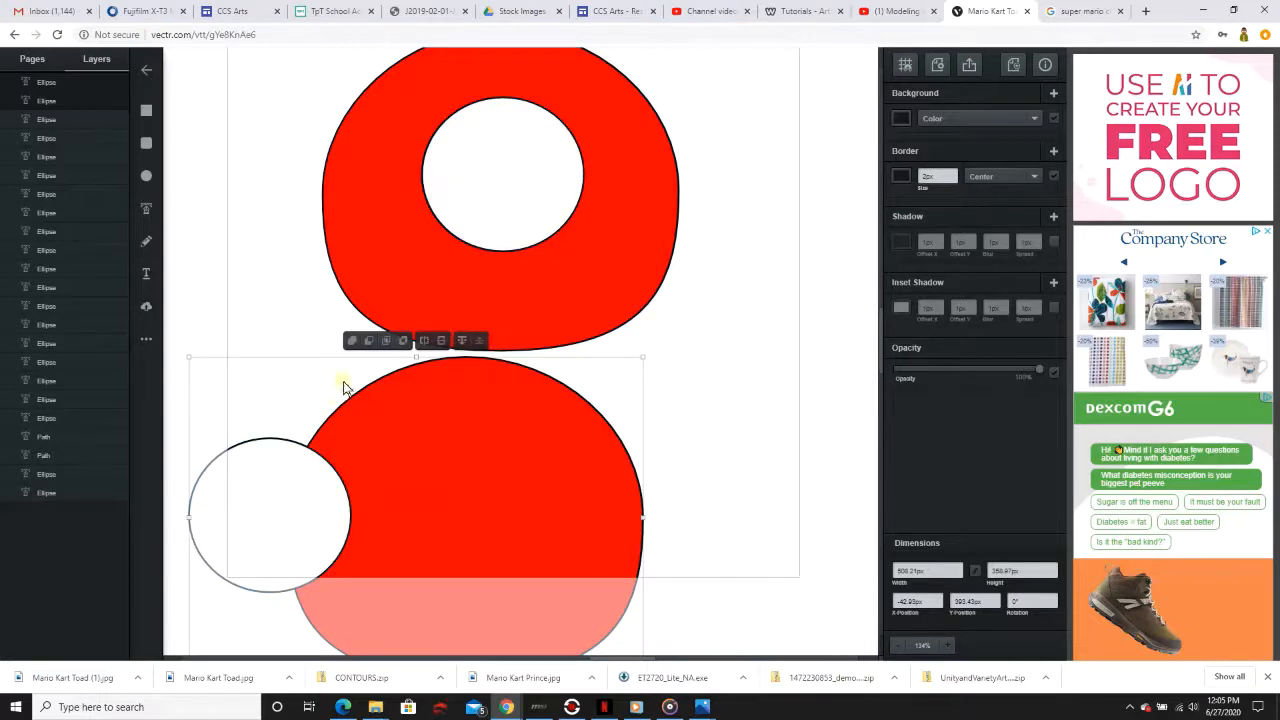
click(351, 340)
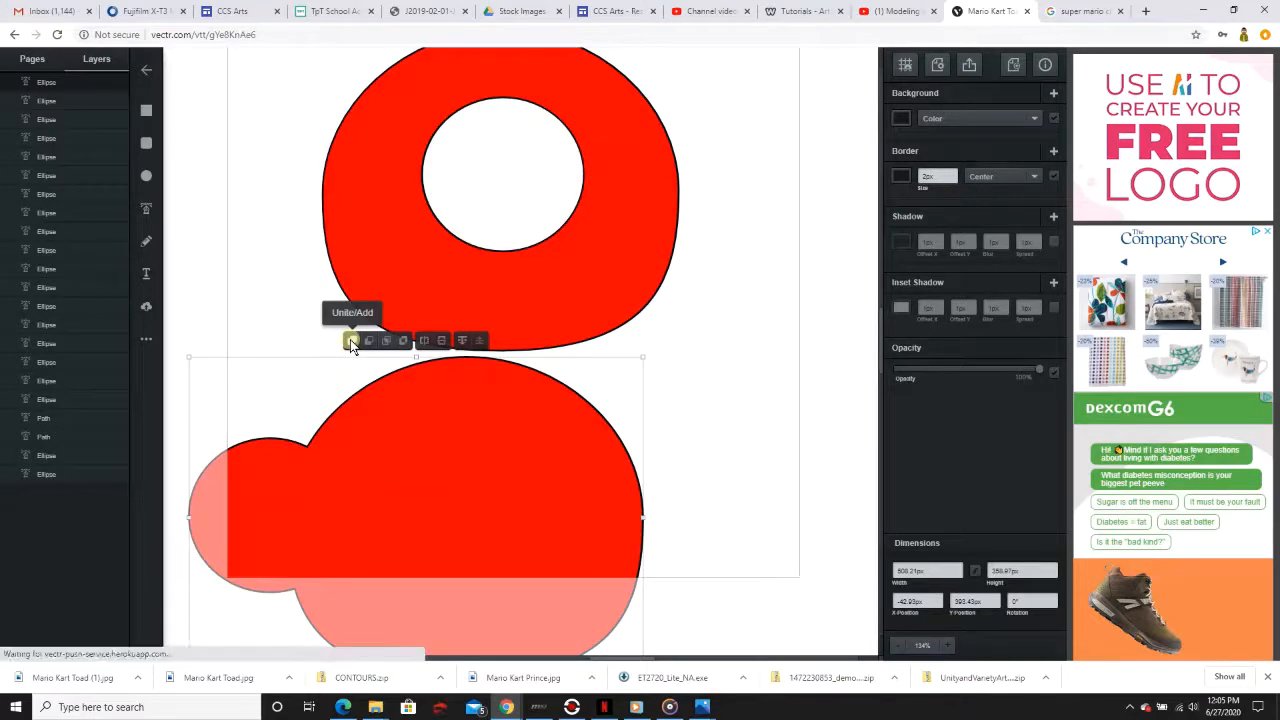
key(ctrl+z)
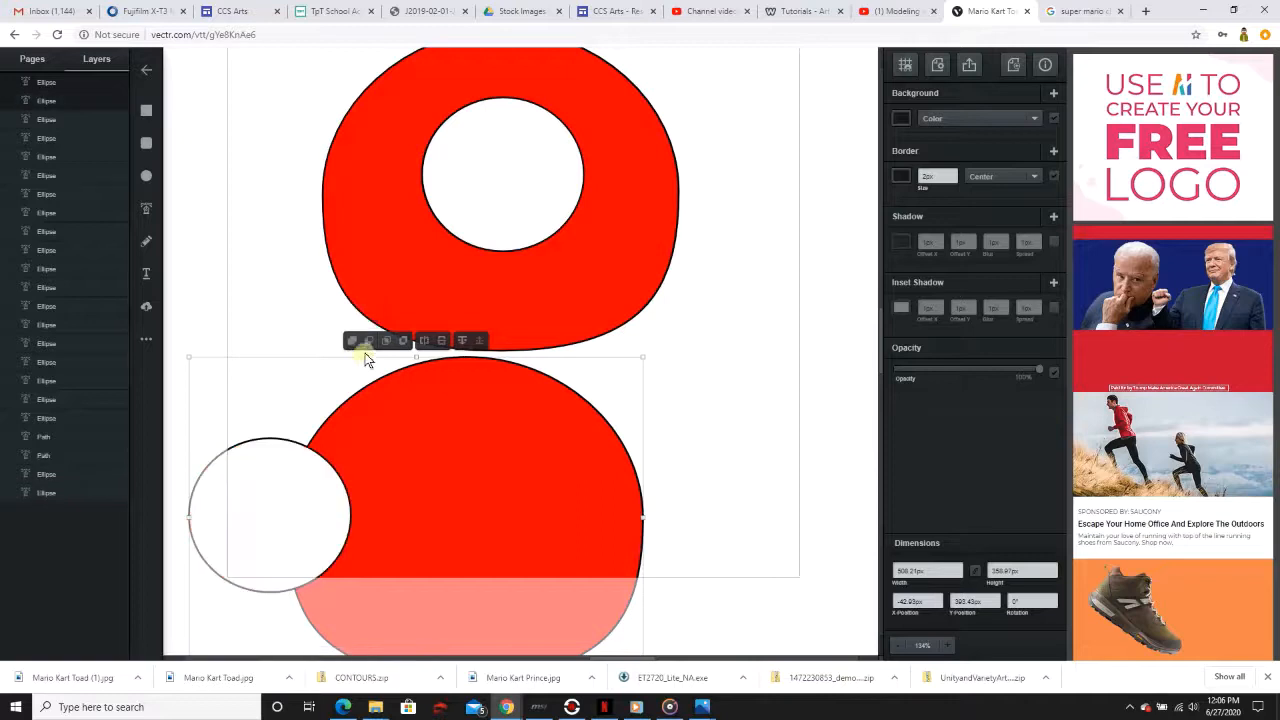
Step: Intersect the white circle copy with the lower red shape to keep only their overlap
click(368, 340)
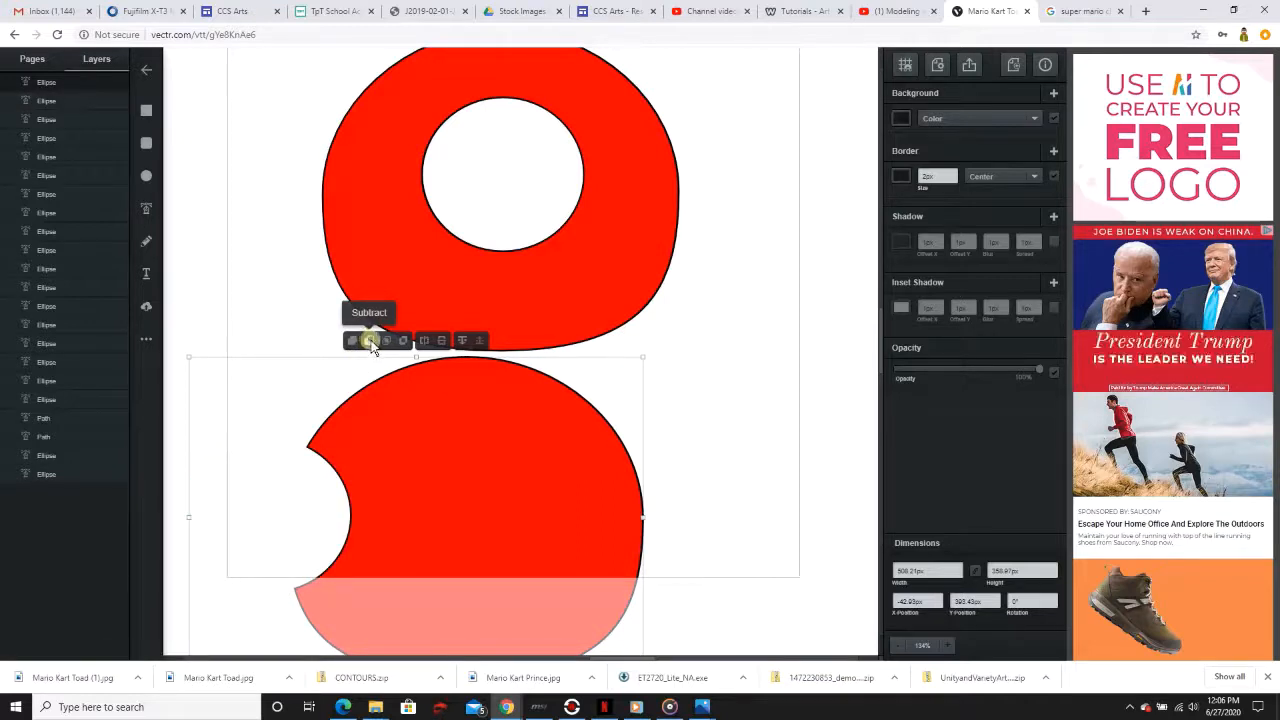
click(385, 341)
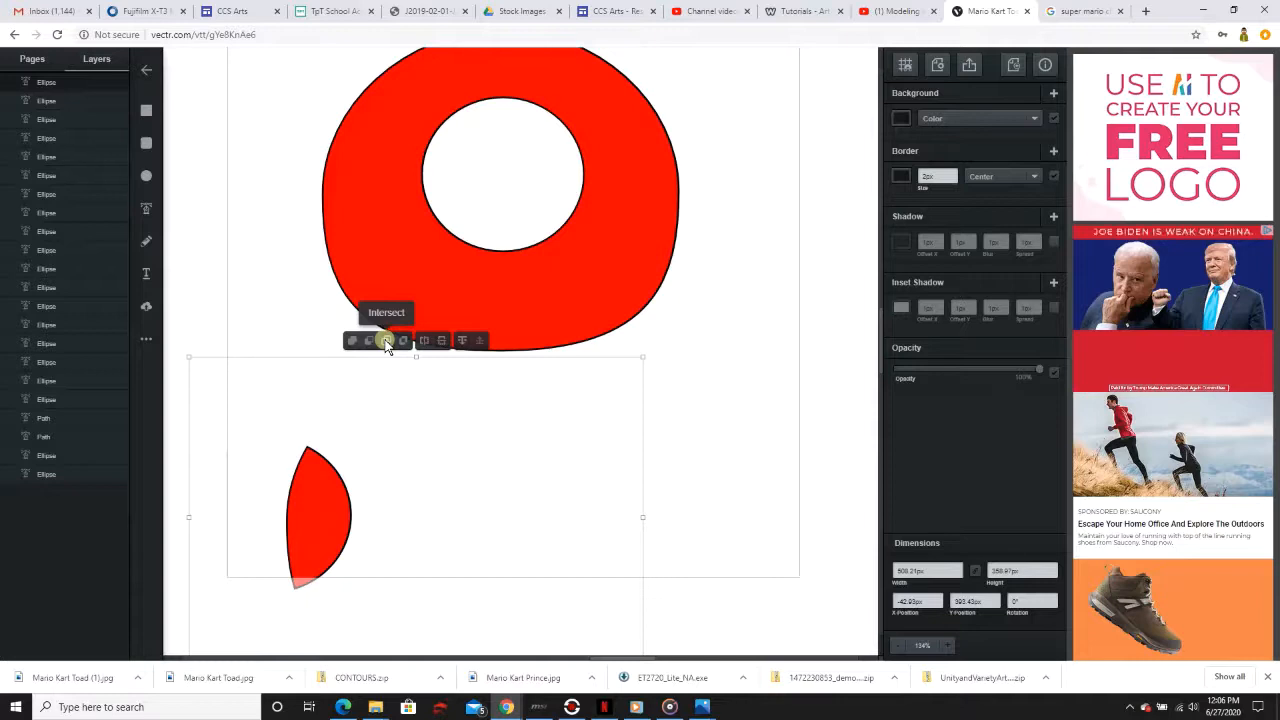
click(386, 341)
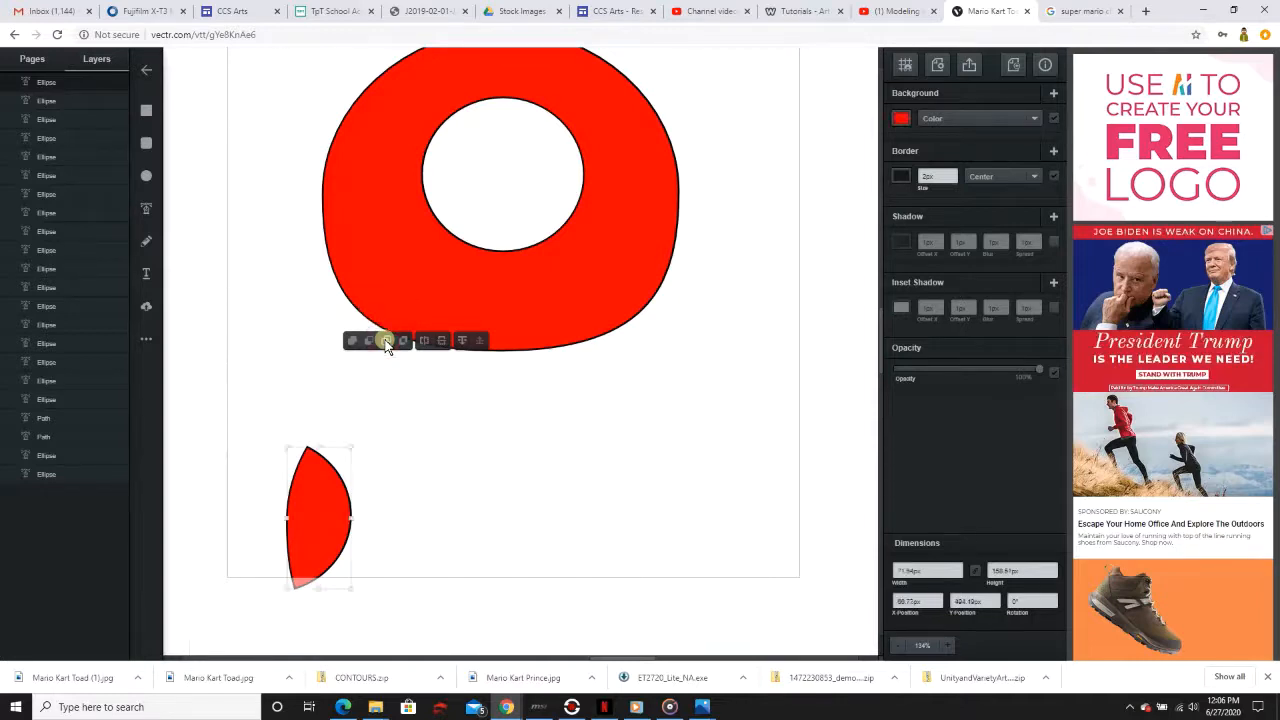
Step: Move the intersected piece onto the original red cap, fill it near-white, and align it with the cap's left edge
drag(323, 512, 367, 192)
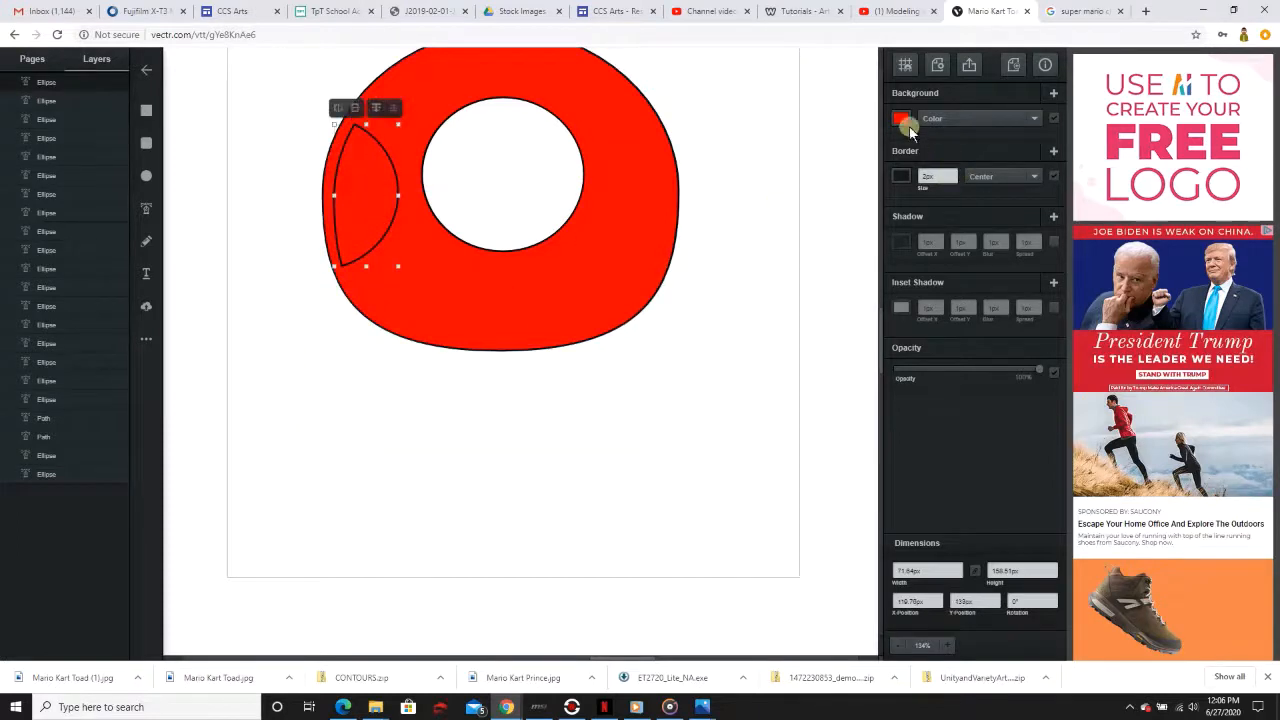
click(898, 119)
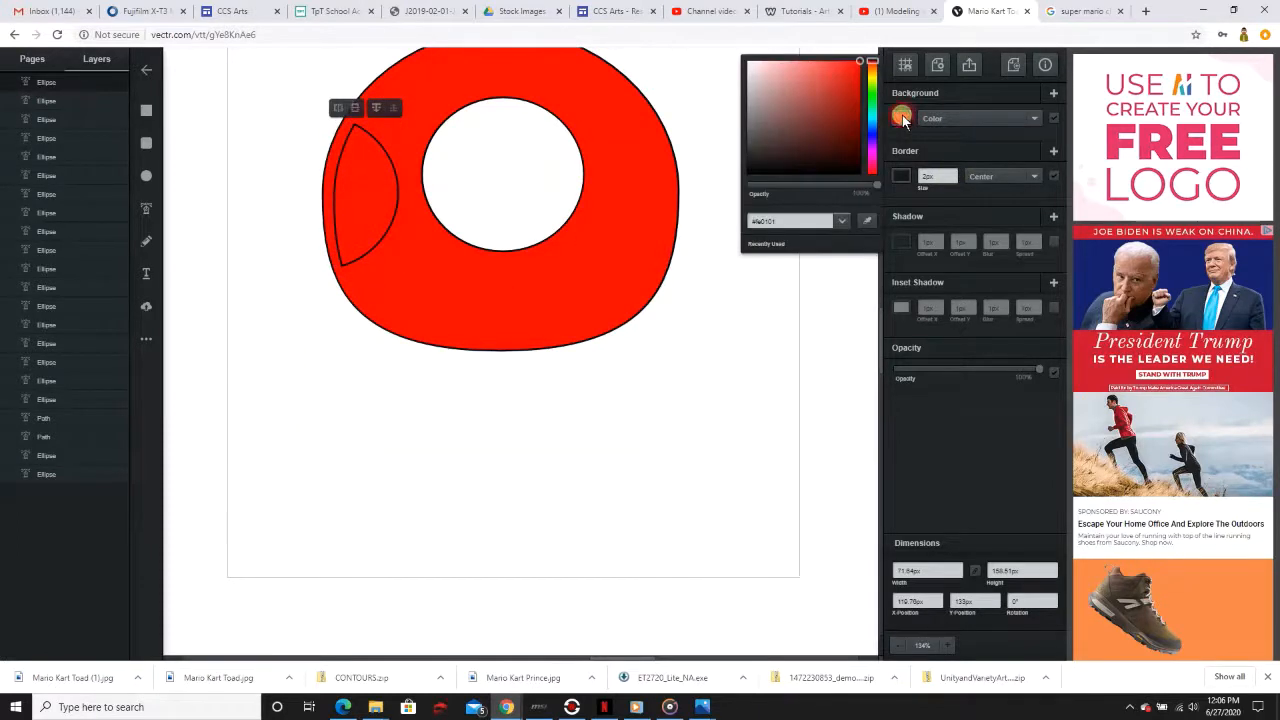
click(749, 62)
click(367, 198)
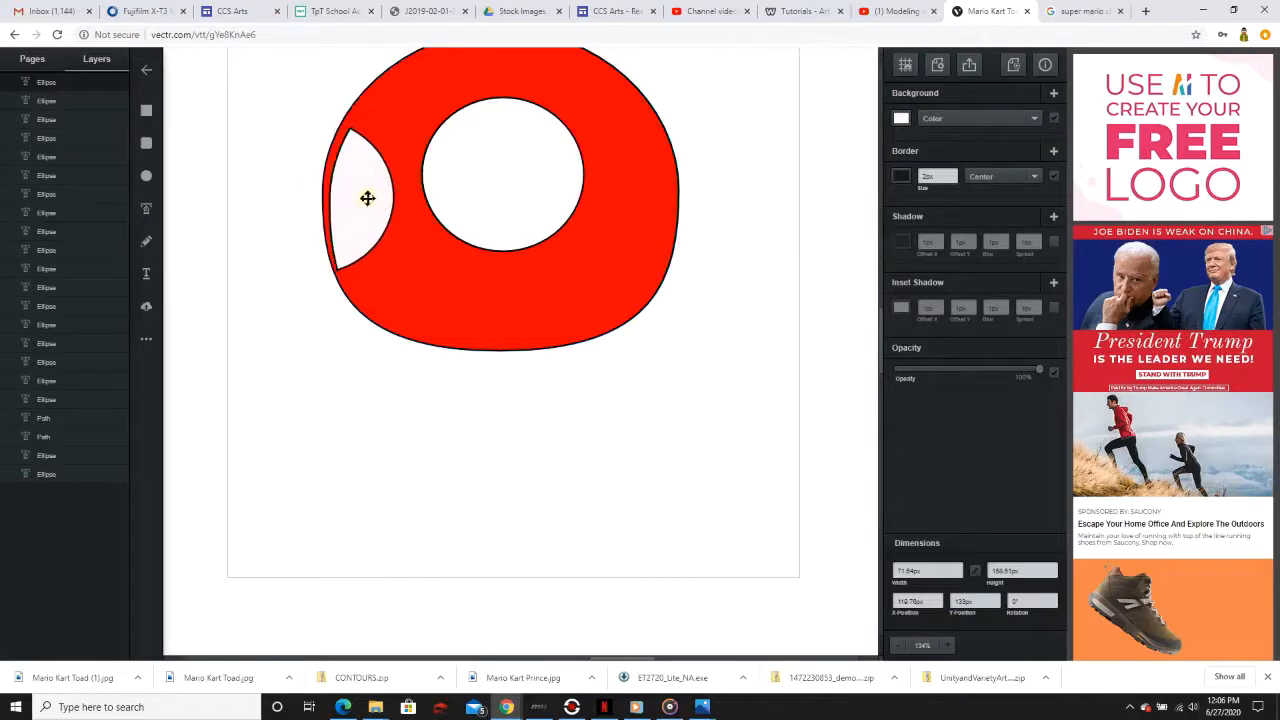
drag(367, 198, 361, 189)
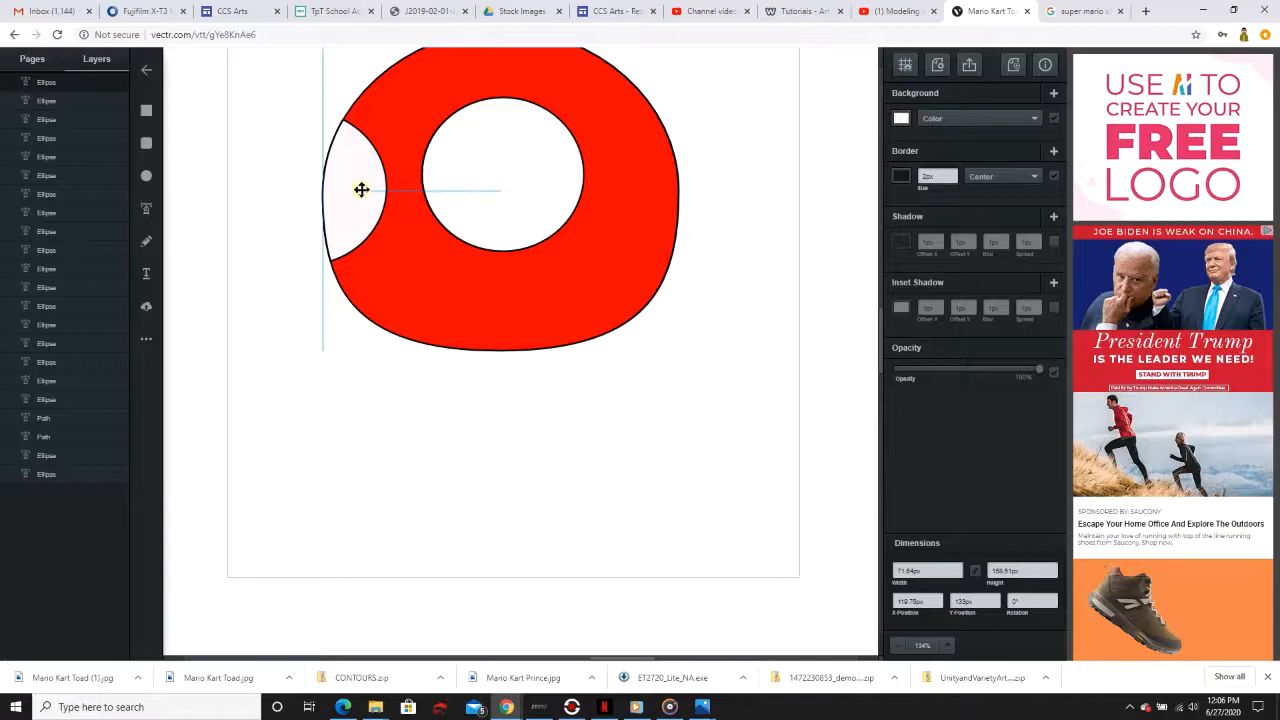
drag(361, 189, 361, 189)
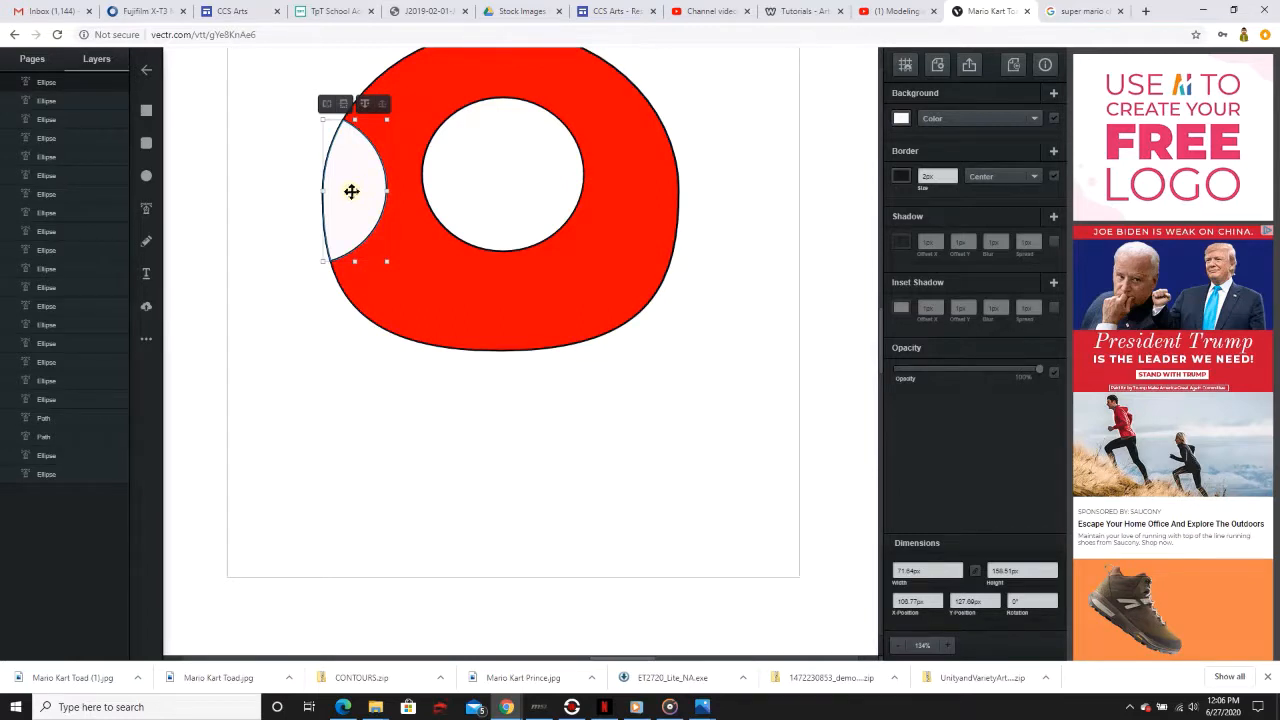
Step: Duplicate the left side spot, place the copy near the cap's right edge, and flip it horizontally
right_click(351, 191)
click(374, 222)
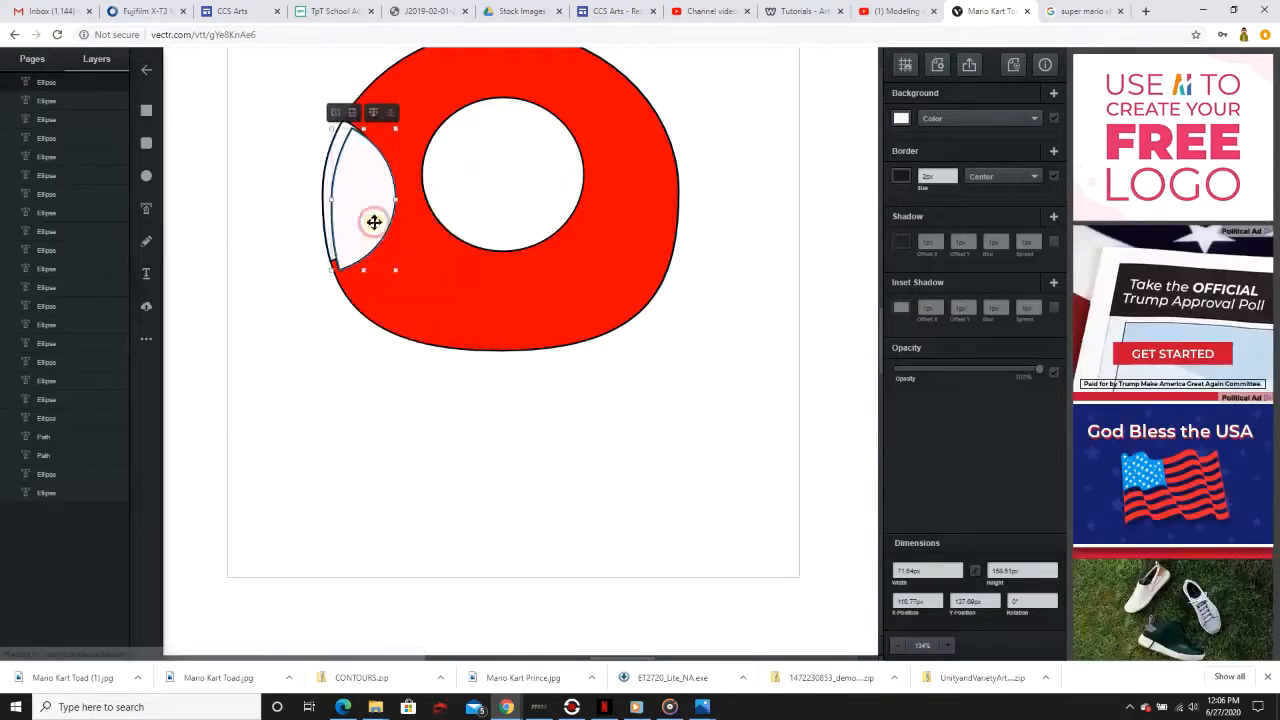
drag(366, 211, 637, 203)
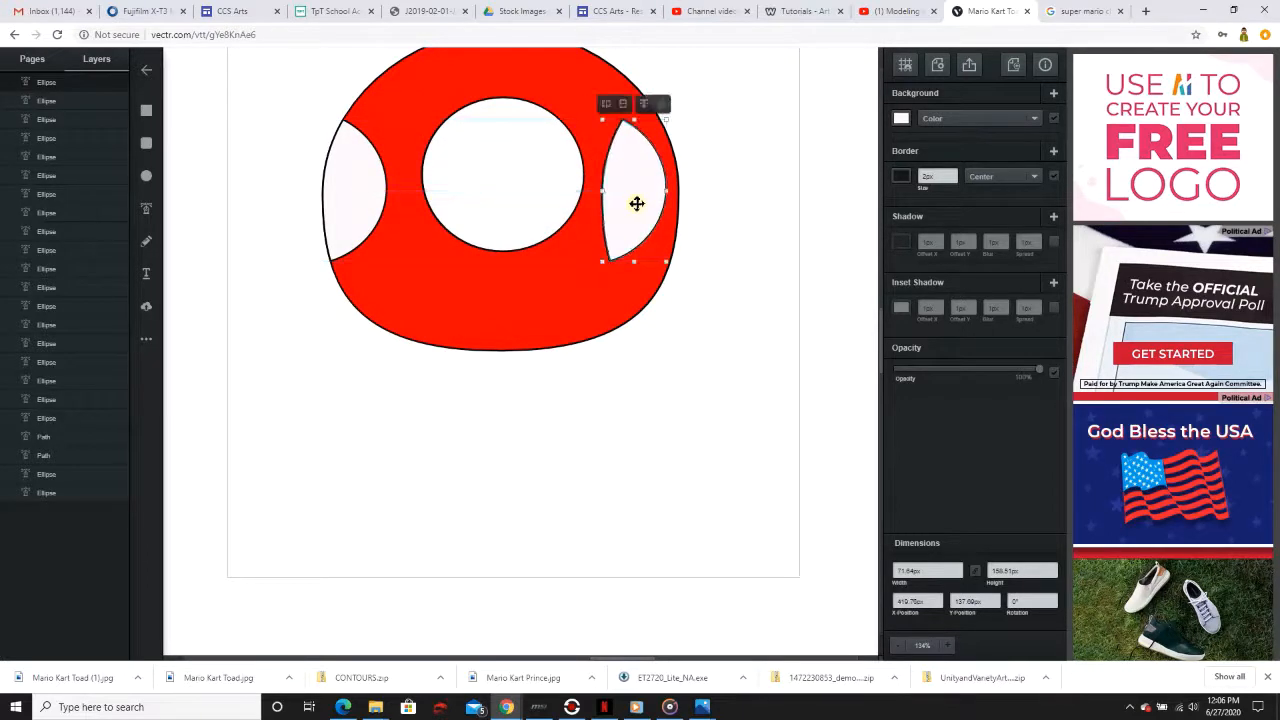
click(606, 104)
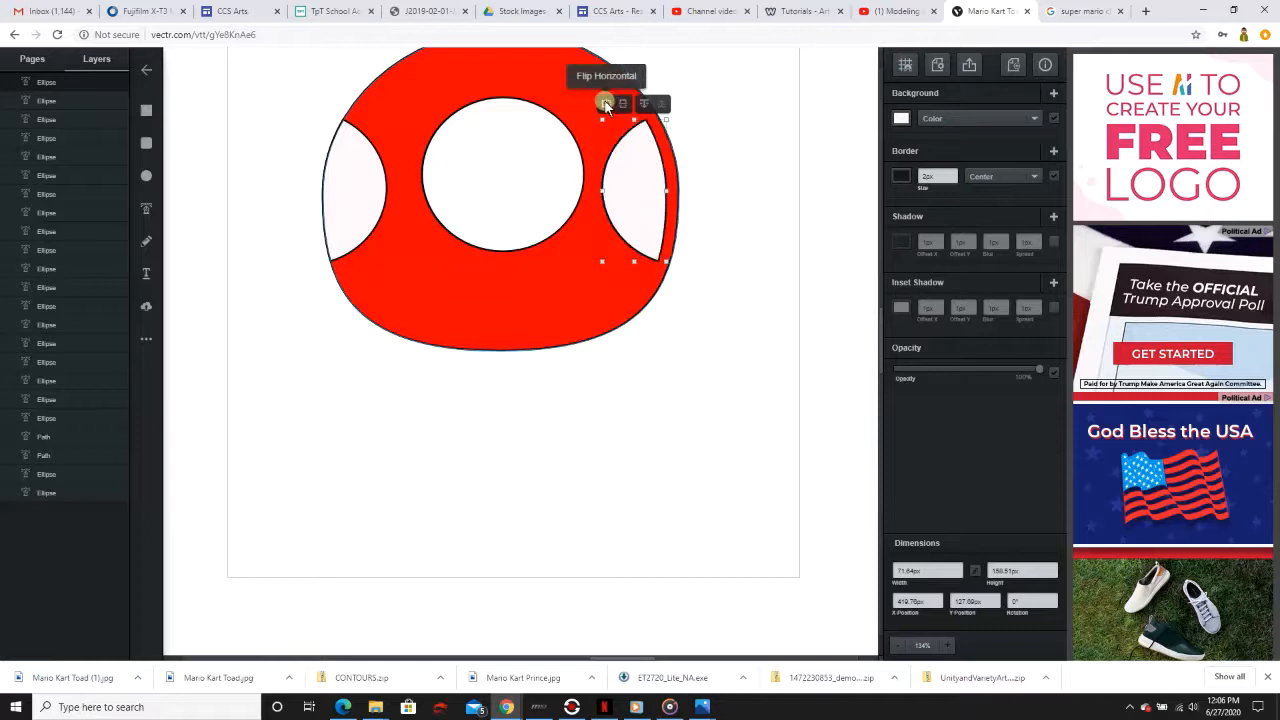
click(622, 104)
Step: Align the flipped spot with the cap's right edge and rotate it slightly to follow the outline
mouse_move(640, 203)
mouse_down()
mouse_move(628, 191)
mouse_move(640, 192)
mouse_up()
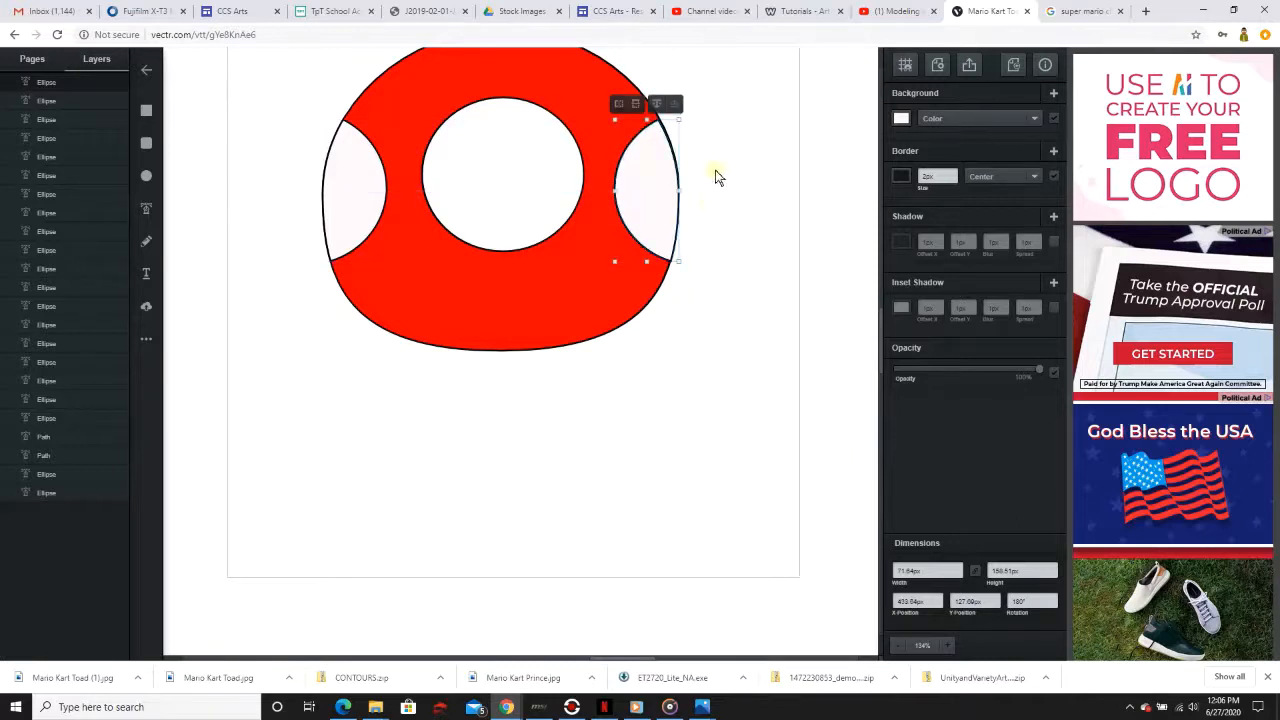
click(685, 268)
drag(685, 268, 686, 271)
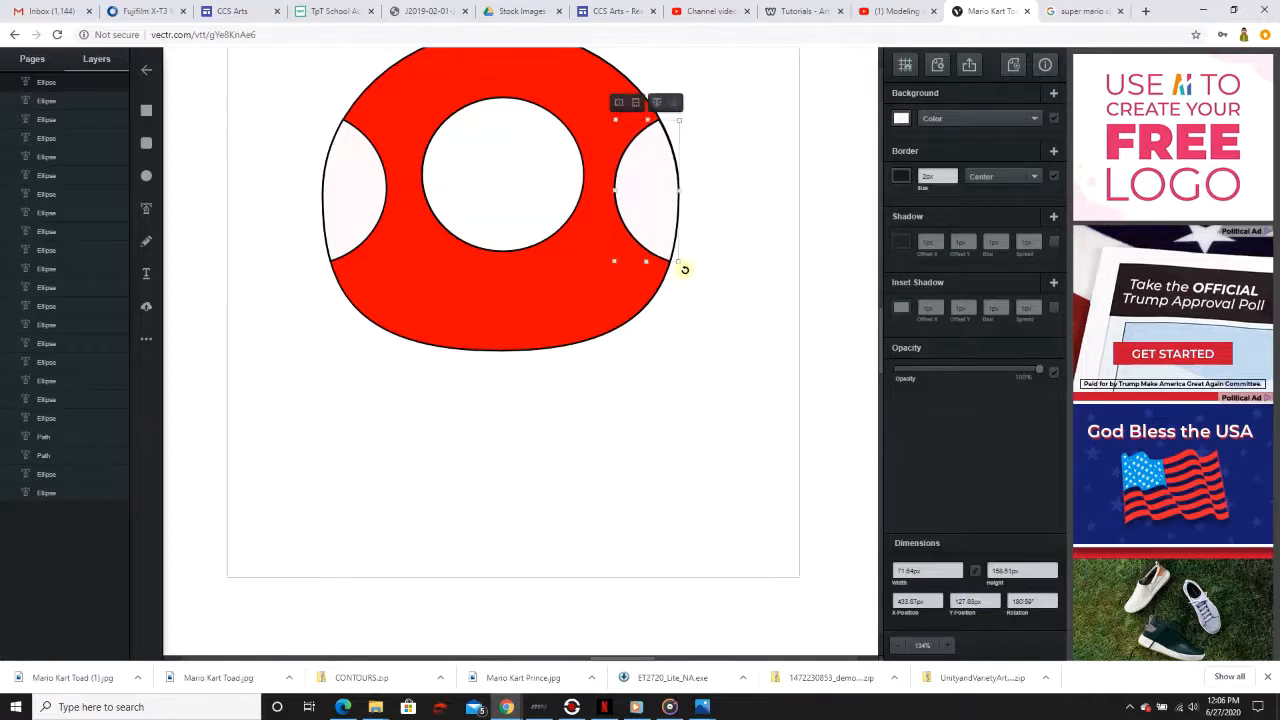
click(728, 132)
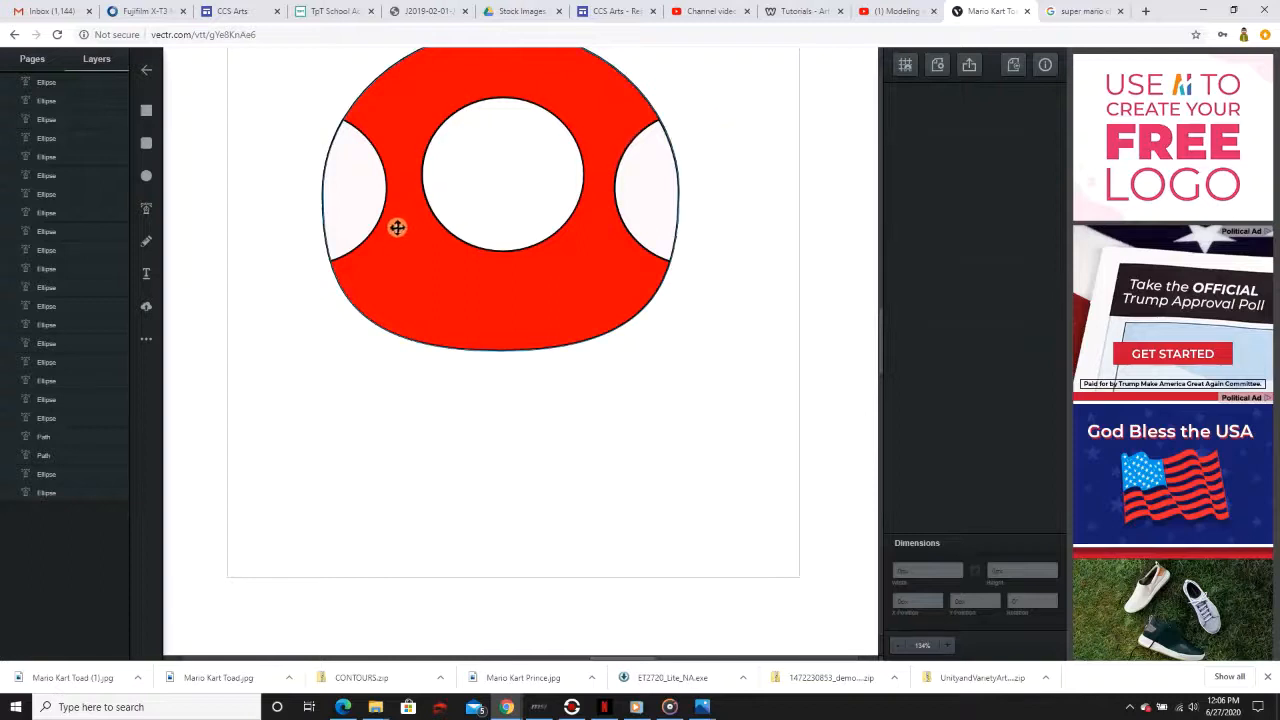
Step: Move the central white circle slightly up and center it horizontally on the red cap
mouse_move(504, 176)
mouse_down()
mouse_move(491, 180)
mouse_move(511, 180)
mouse_move(500, 171)
mouse_up()
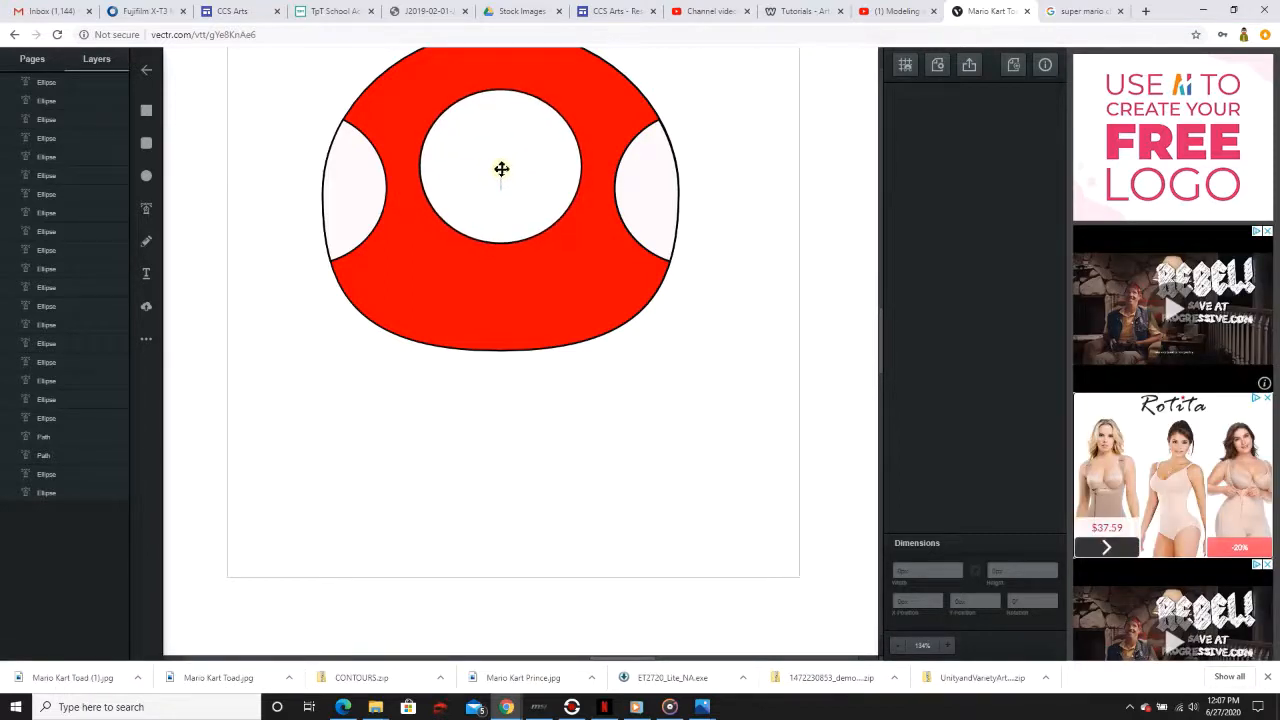
click(706, 346)
scroll(706, 346, up, 3)
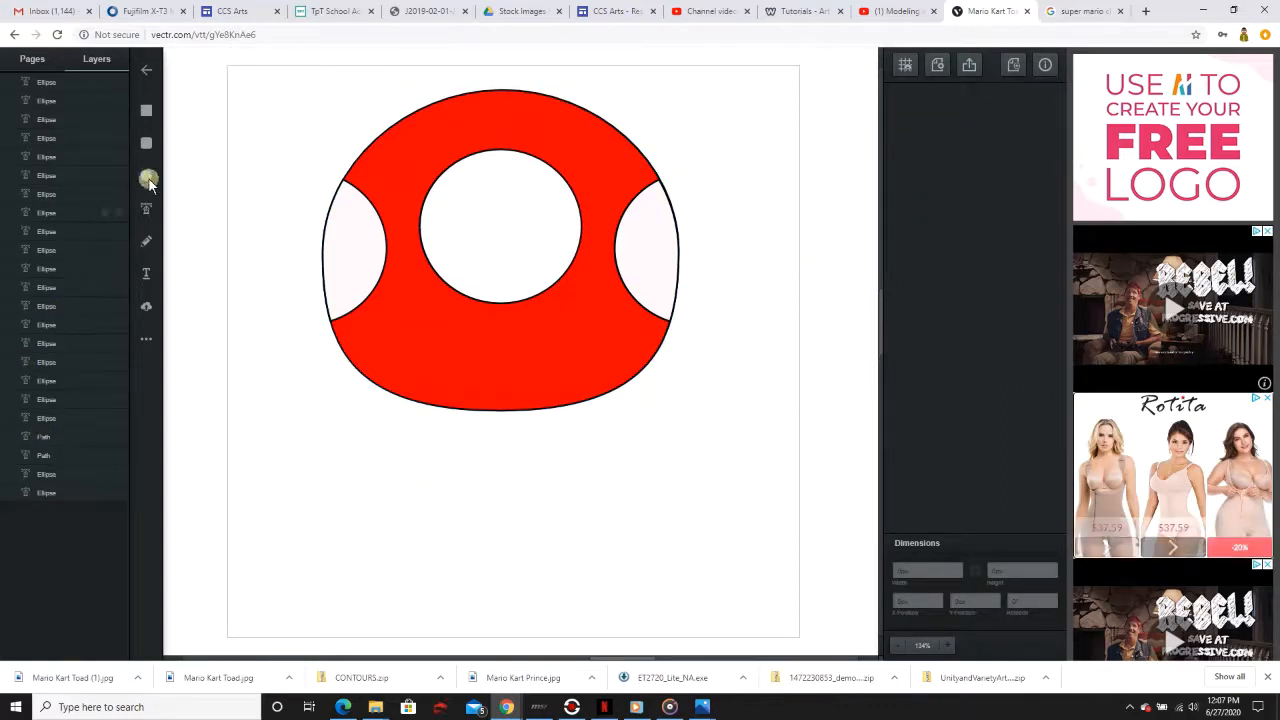
Step: Duplicate the central white circle, place the copy over the cap's lower edge, and widen it on both sides to about 223 × 172 px
right_click(494, 226)
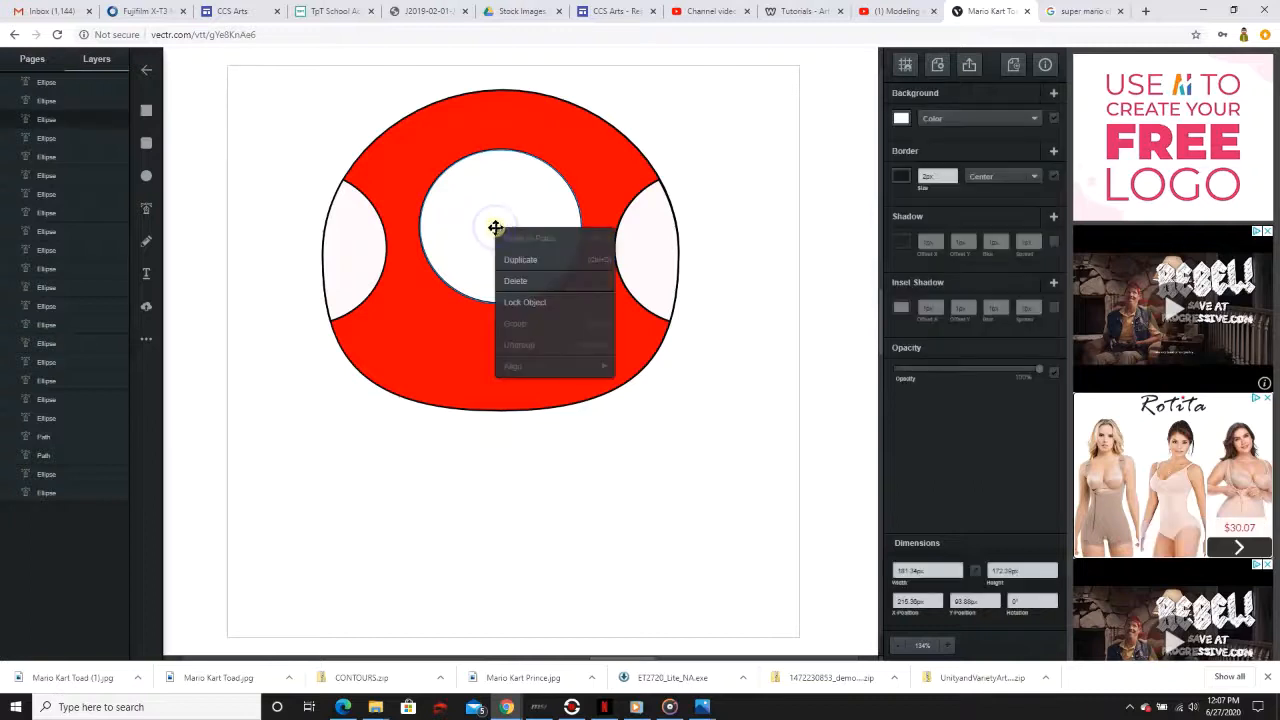
click(523, 260)
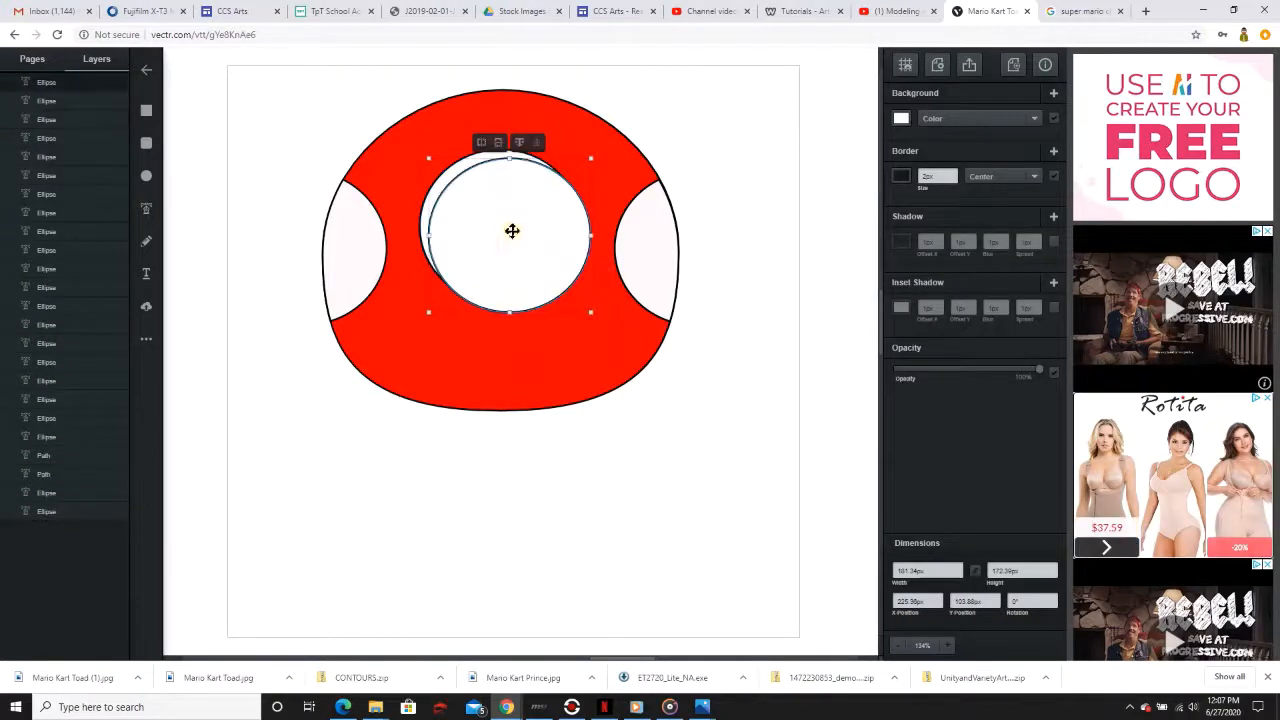
drag(511, 229, 506, 401)
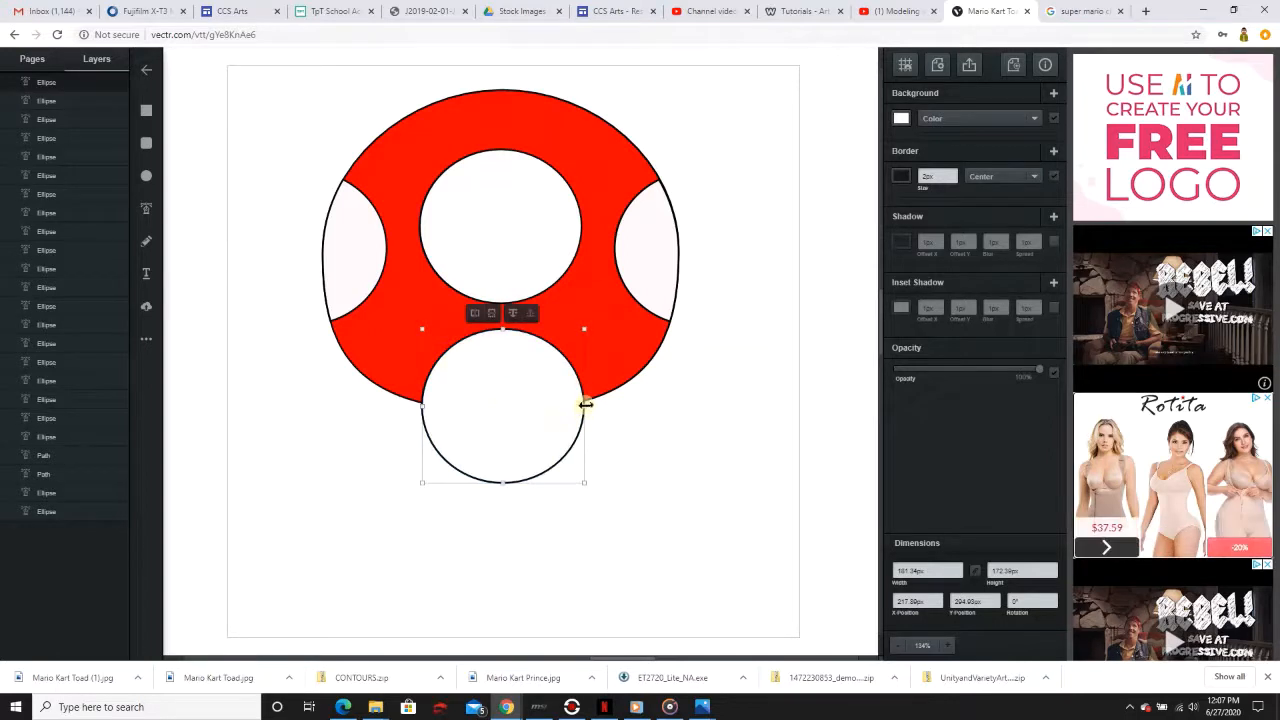
drag(583, 411, 600, 411)
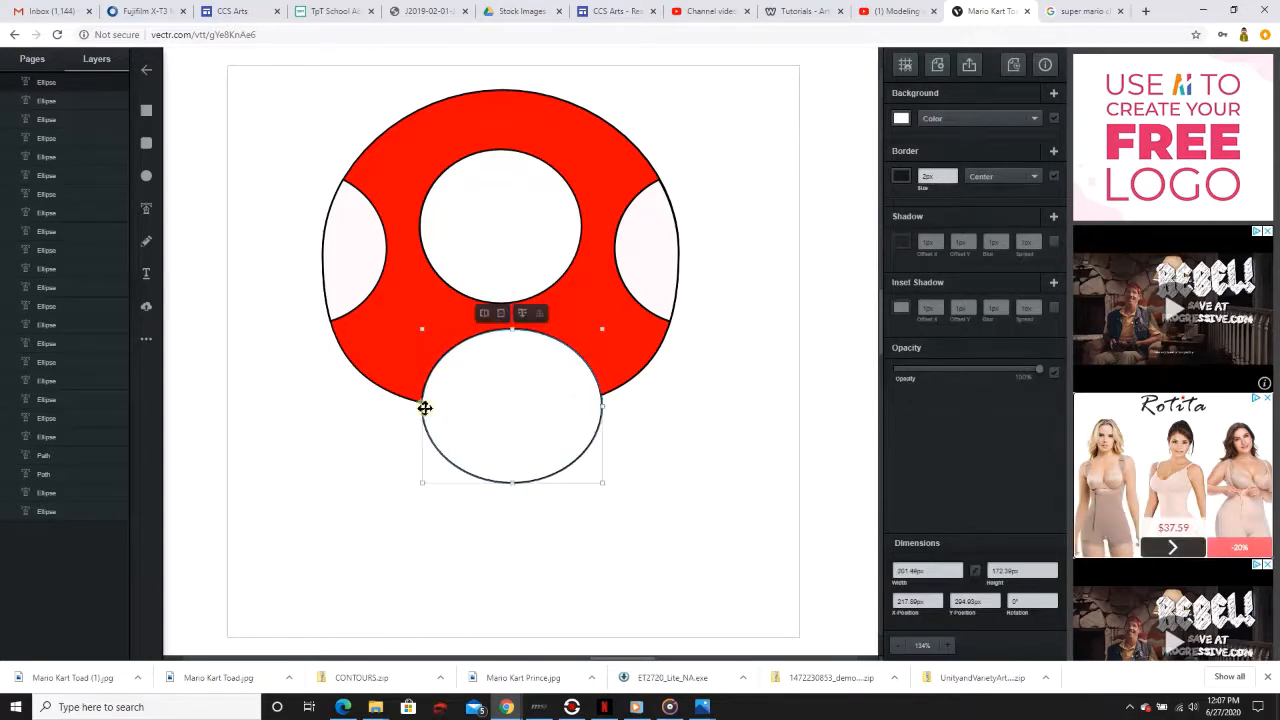
drag(423, 406, 400, 403)
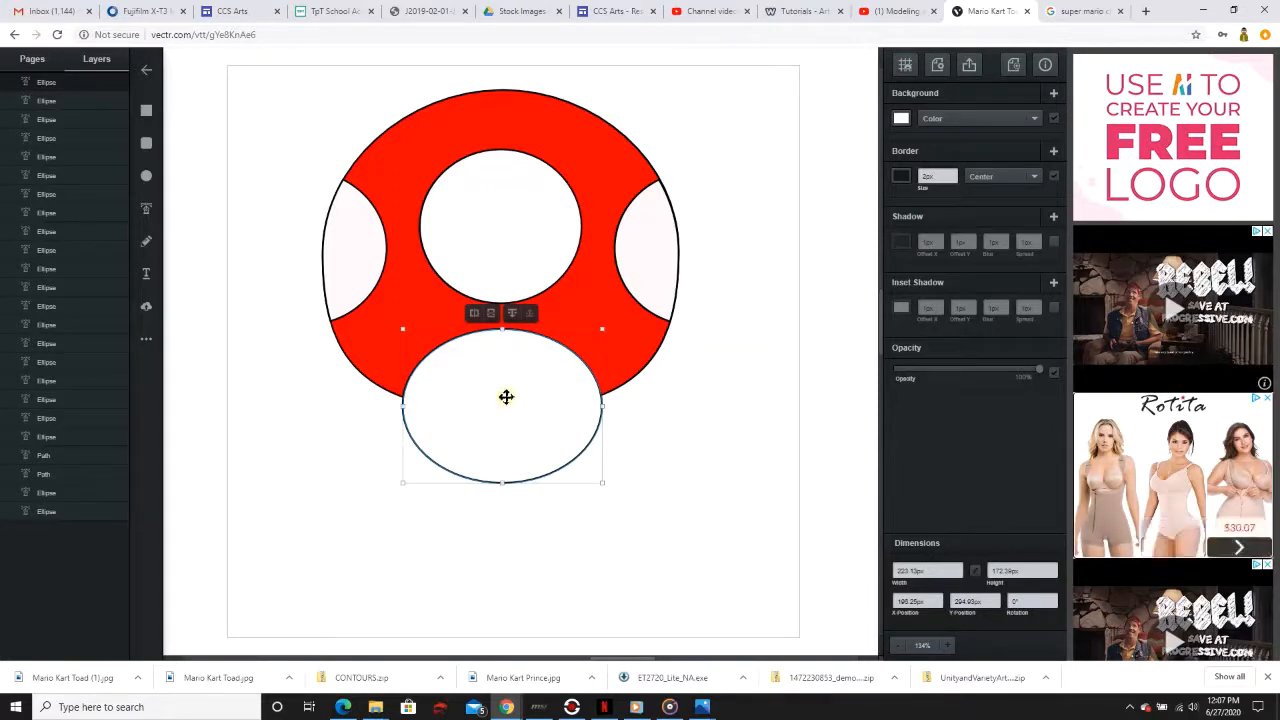
Step: Fill the widened lower ellipse with a pale orange skin tone
key(Escape)
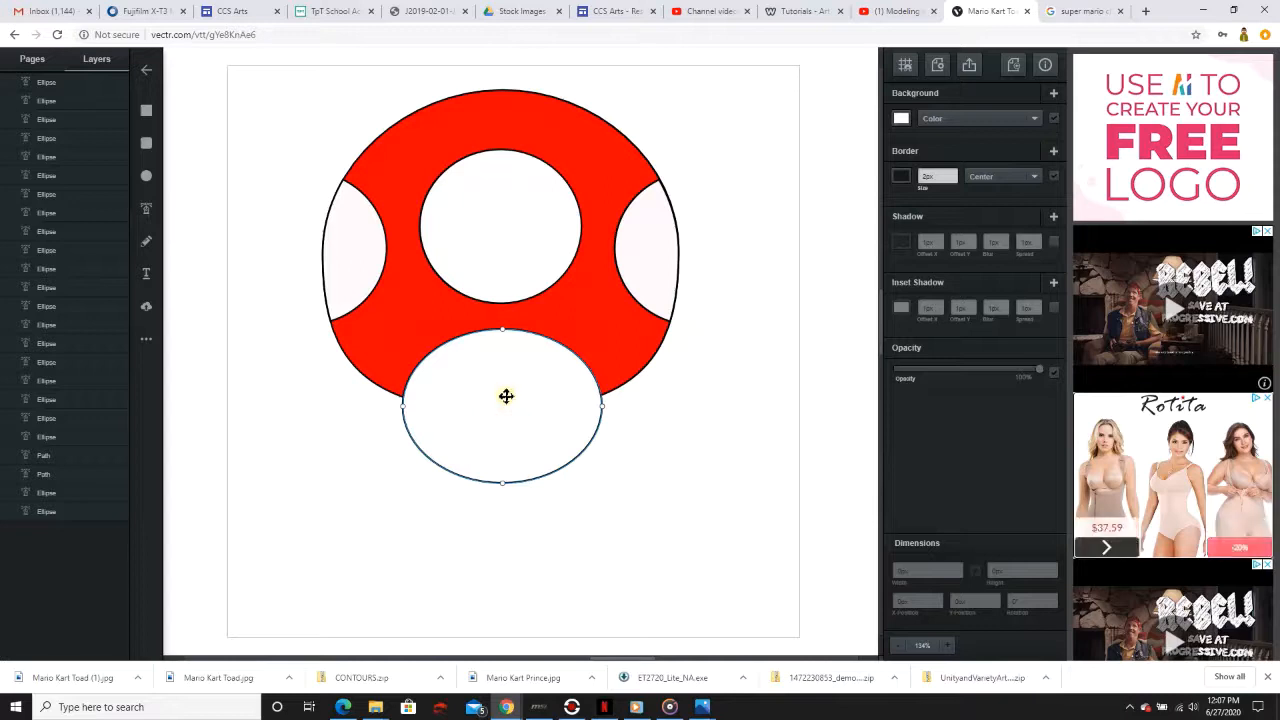
click(502, 329)
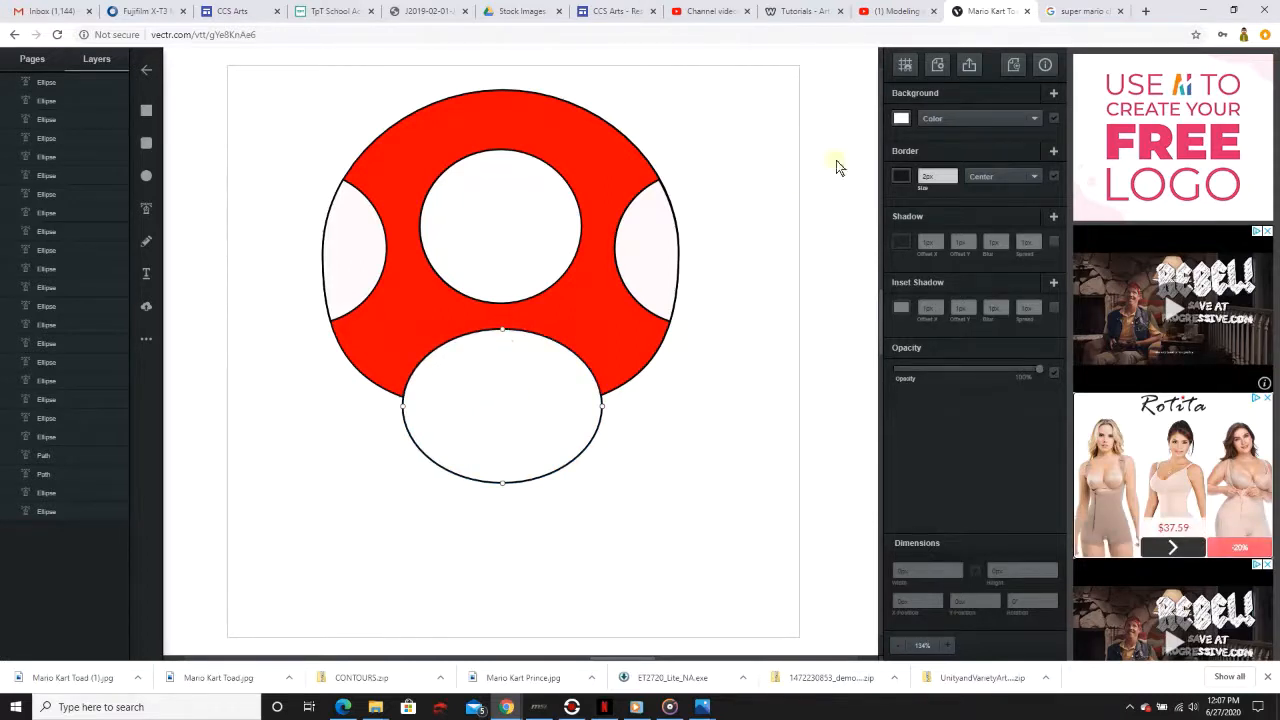
click(901, 118)
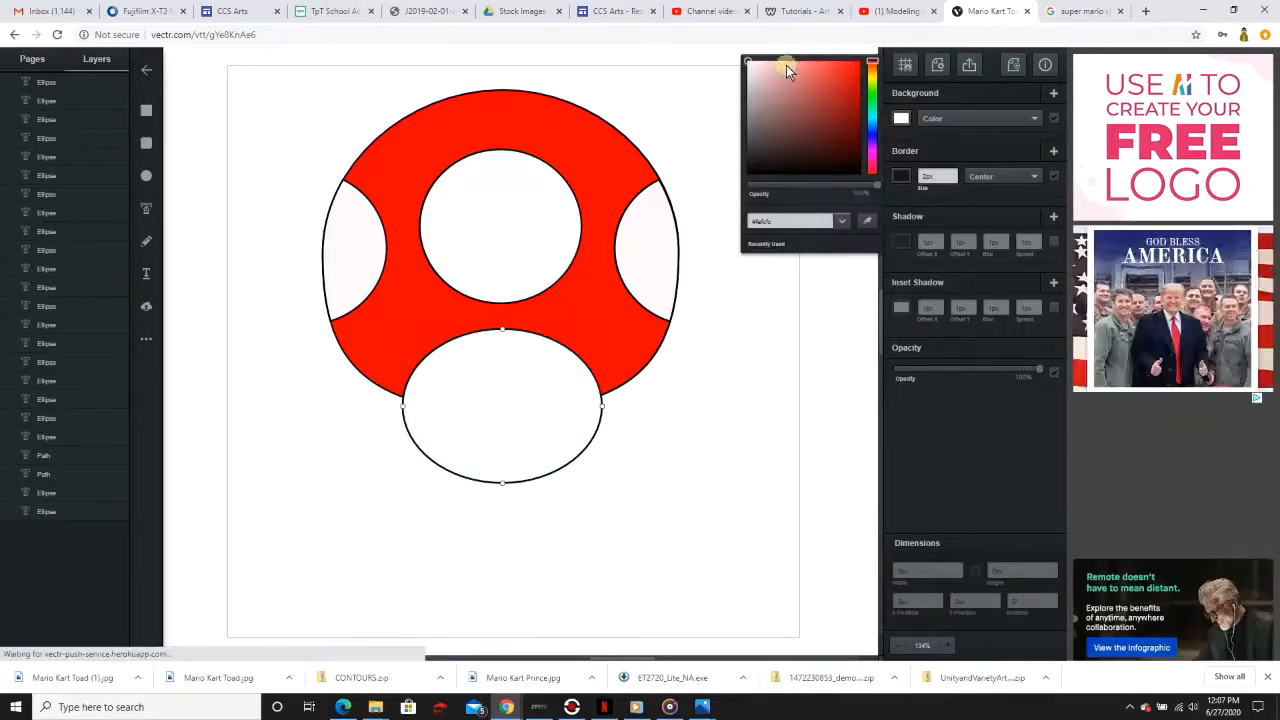
click(873, 75)
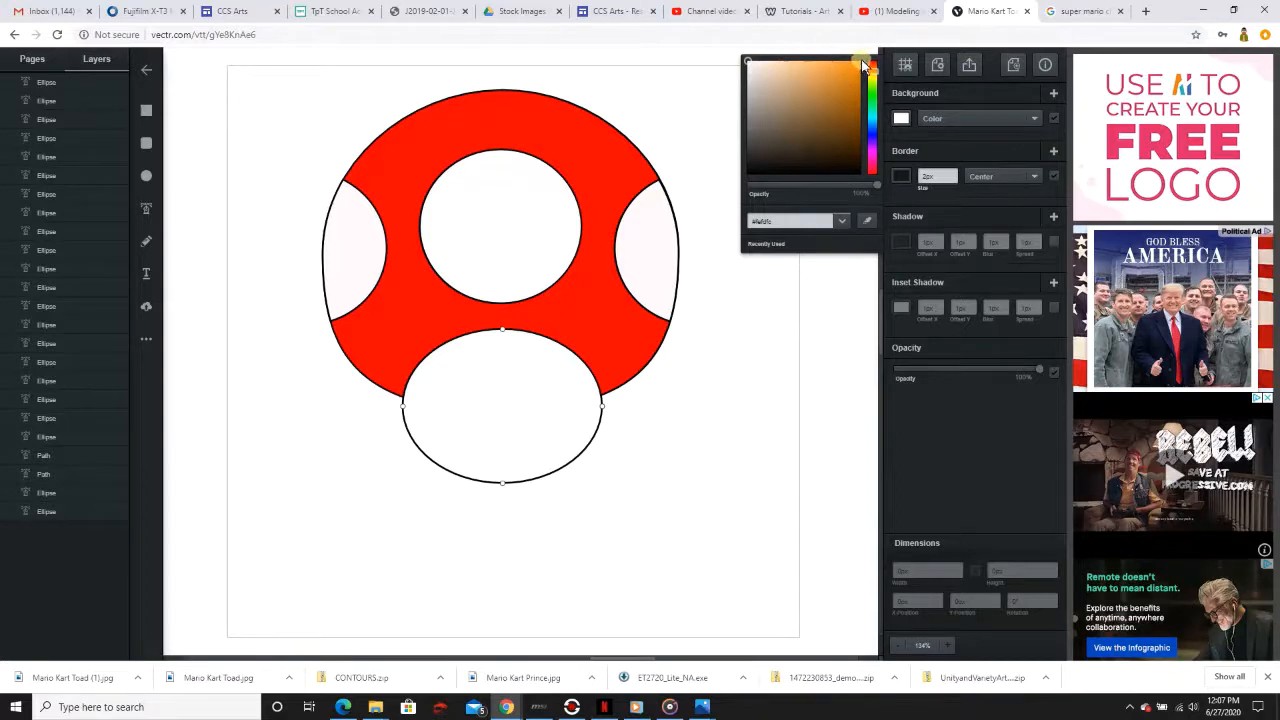
click(795, 64)
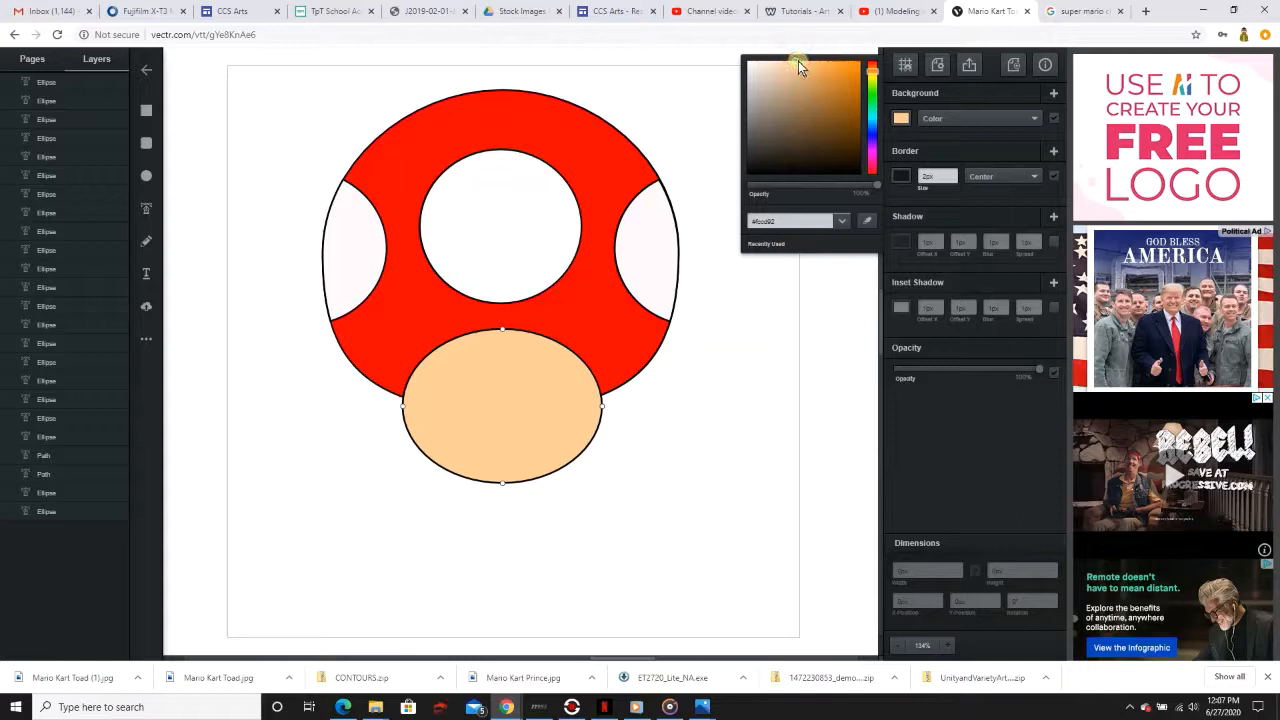
click(799, 61)
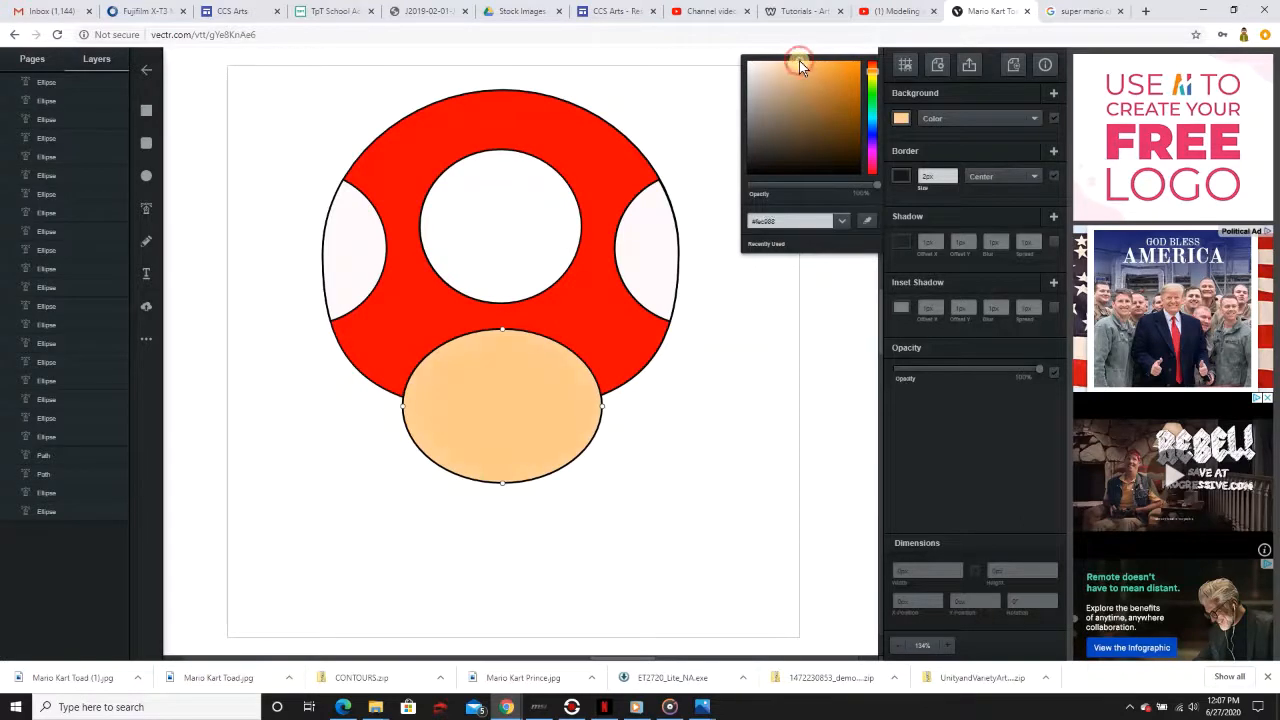
click(497, 403)
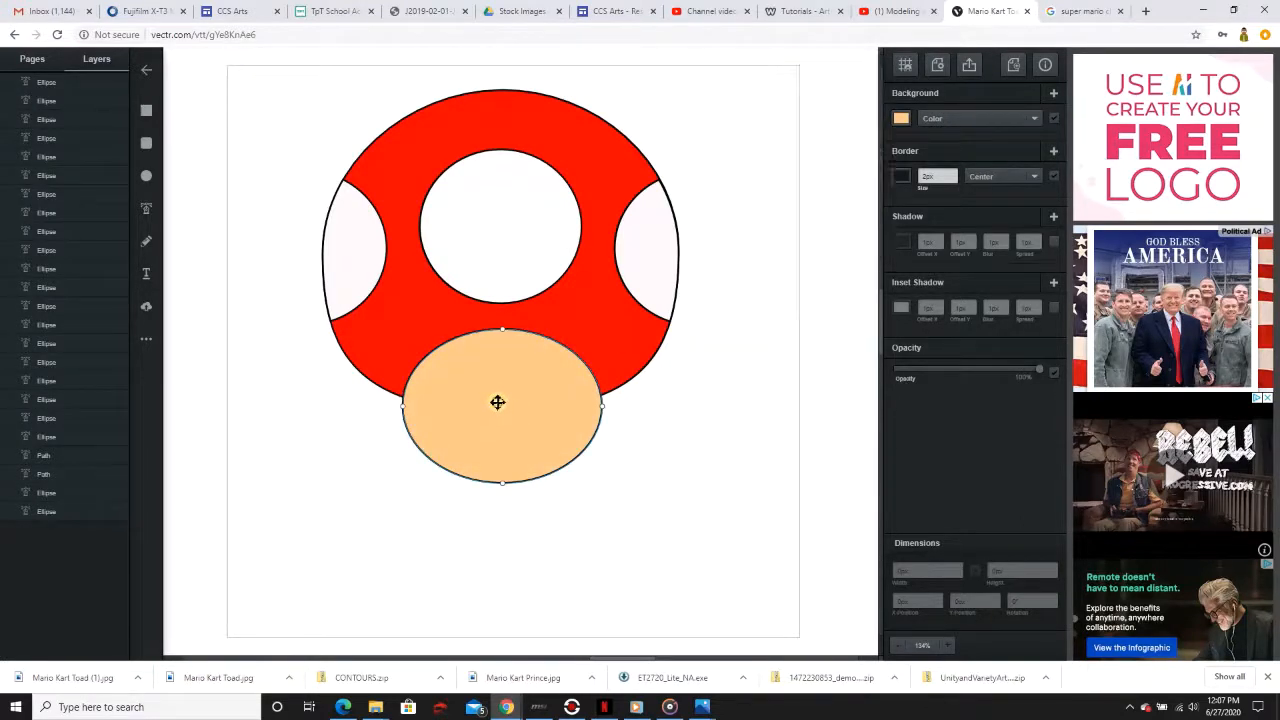
Step: Lengthen the curve handles of the skin-toned ellipse's top point to broaden its upper half, making the shape about 227 px wide
key(Escape)
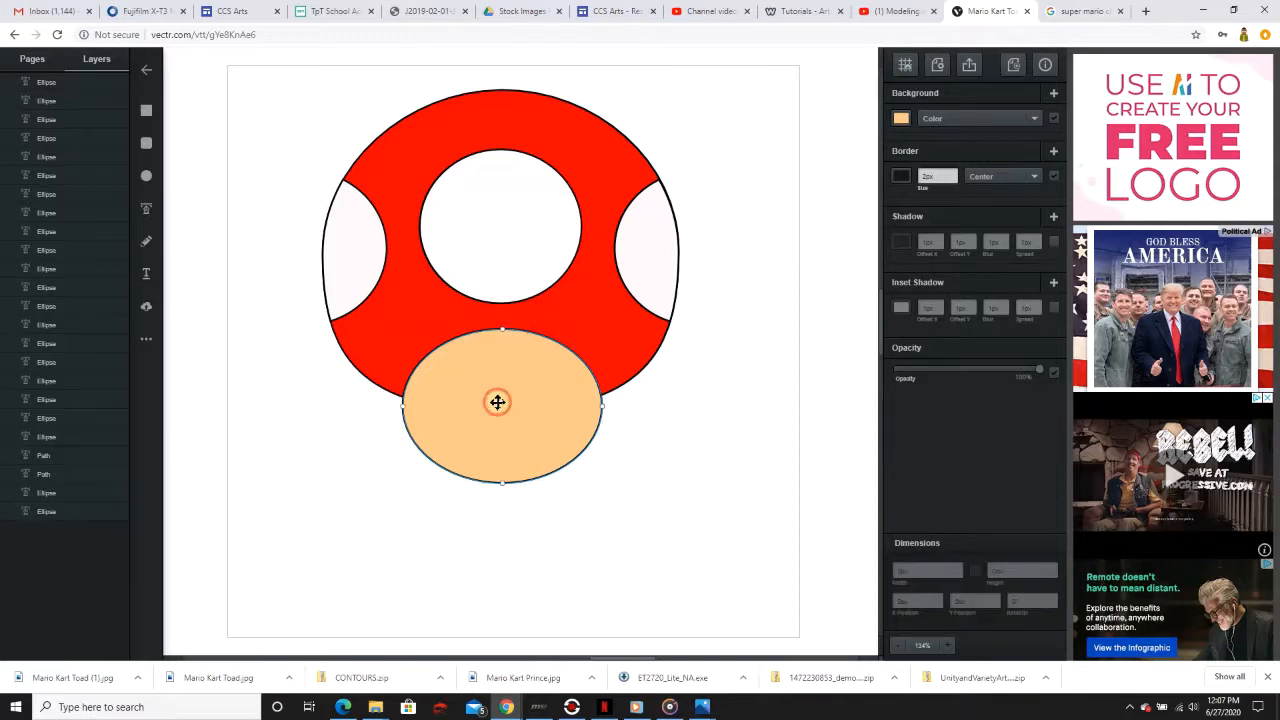
click(503, 331)
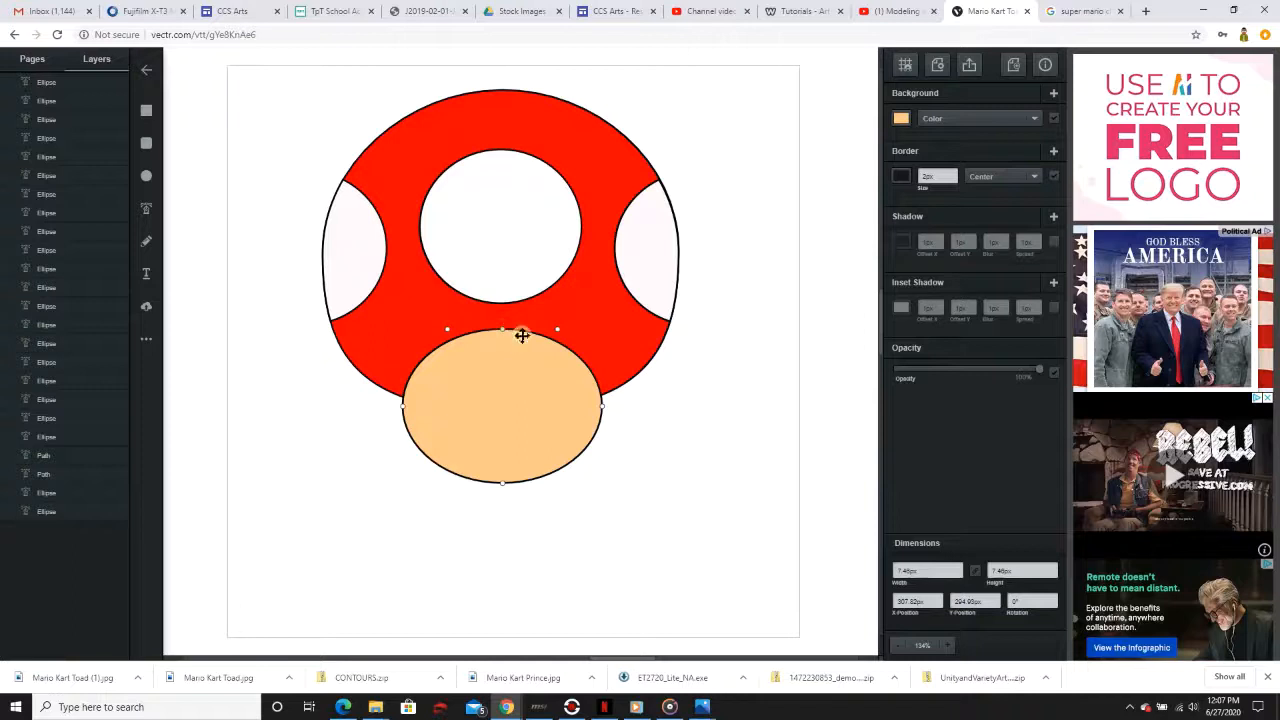
drag(558, 334, 624, 330)
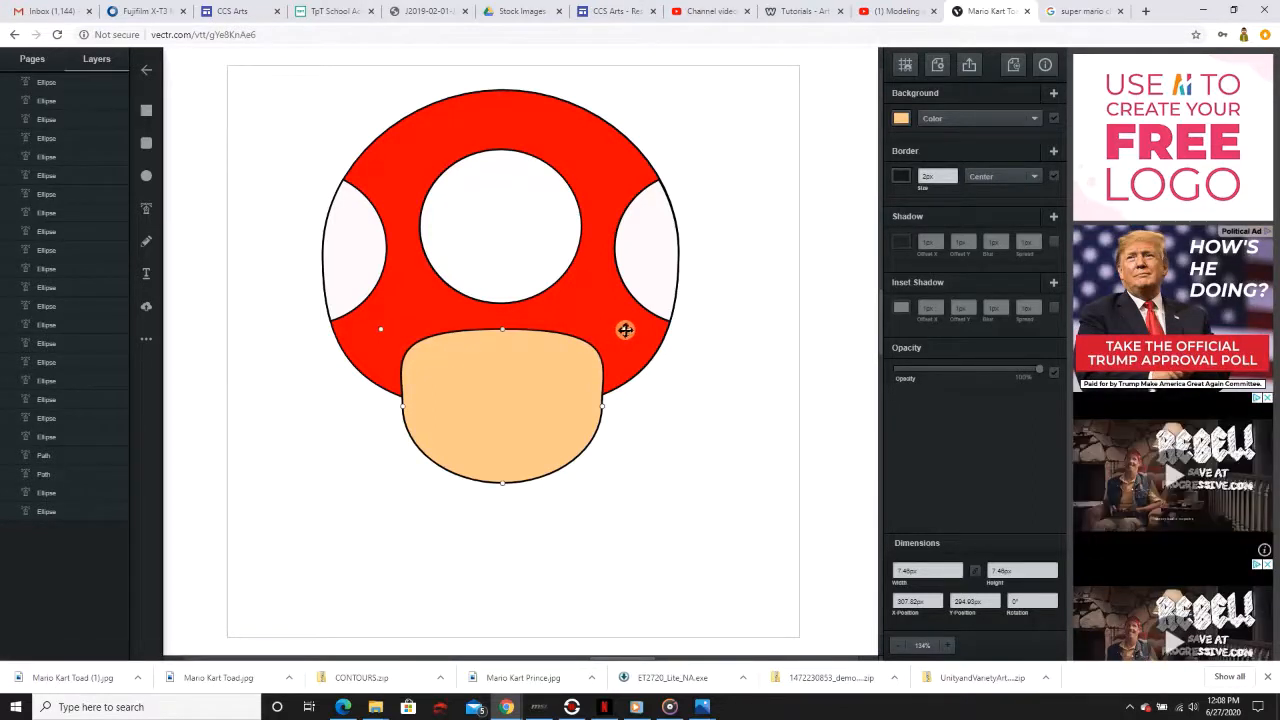
click(687, 410)
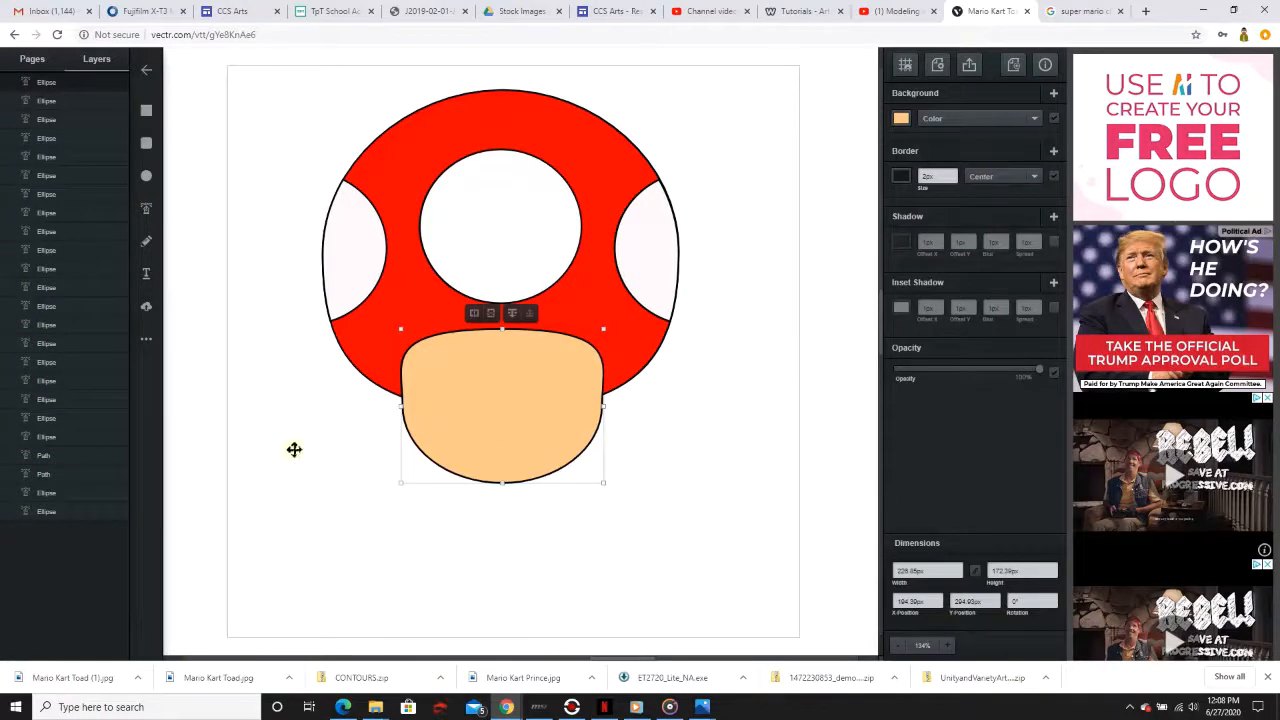
Step: Draw a narrow white ellipse about 22 × 45 px on the face's upper left and place a duplicate to its right
click(147, 175)
drag(446, 361, 462, 400)
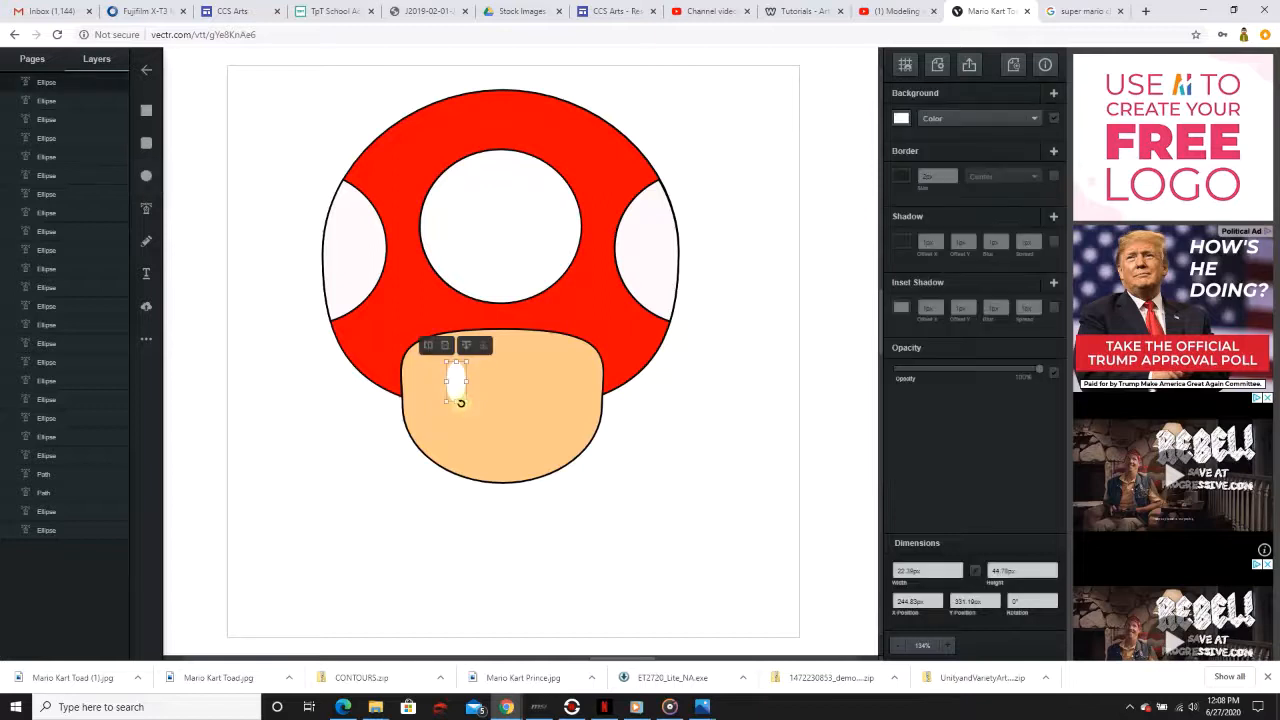
right_click(455, 383)
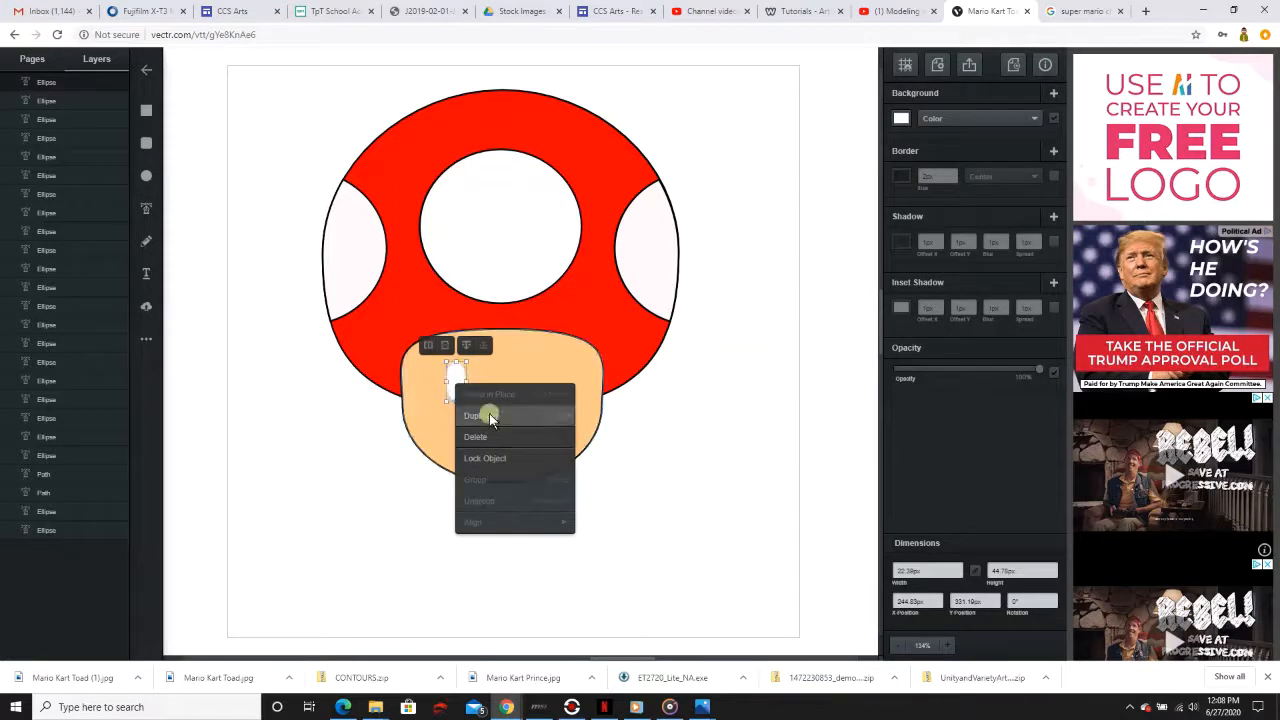
click(491, 417)
drag(471, 400, 503, 374)
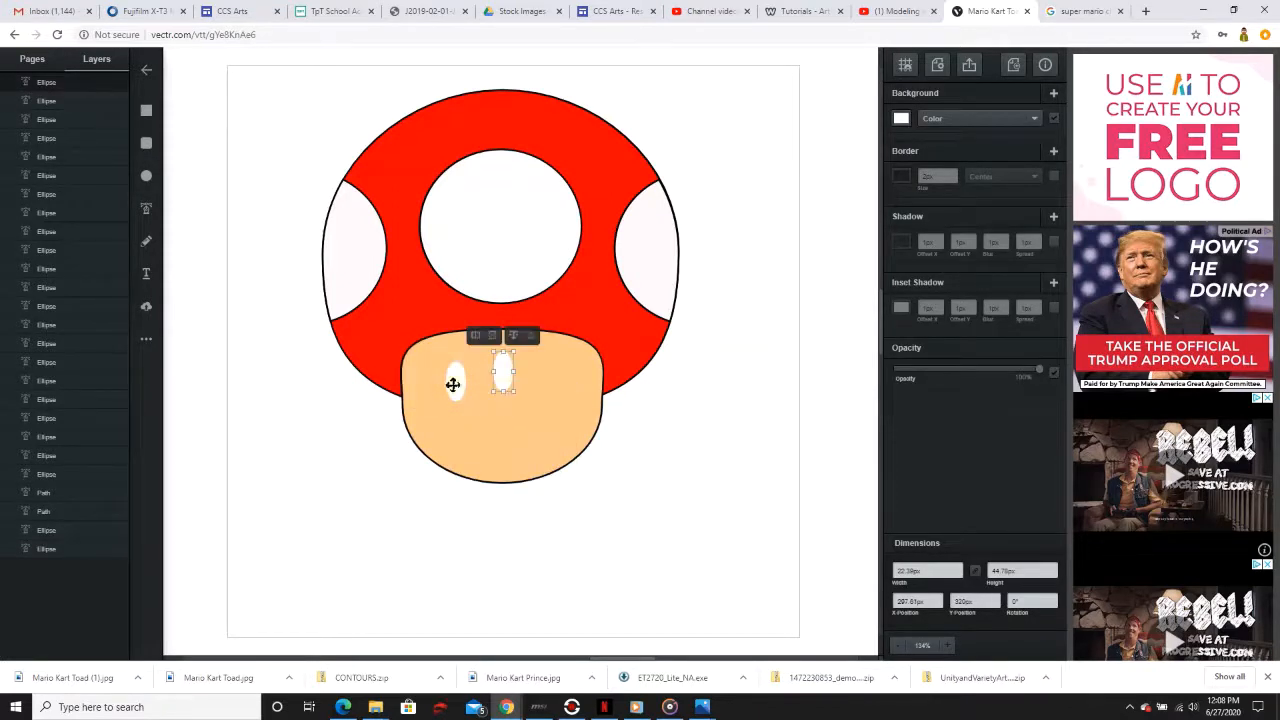
Step: Fill the narrow white ellipse on the face's left side with black
click(454, 380)
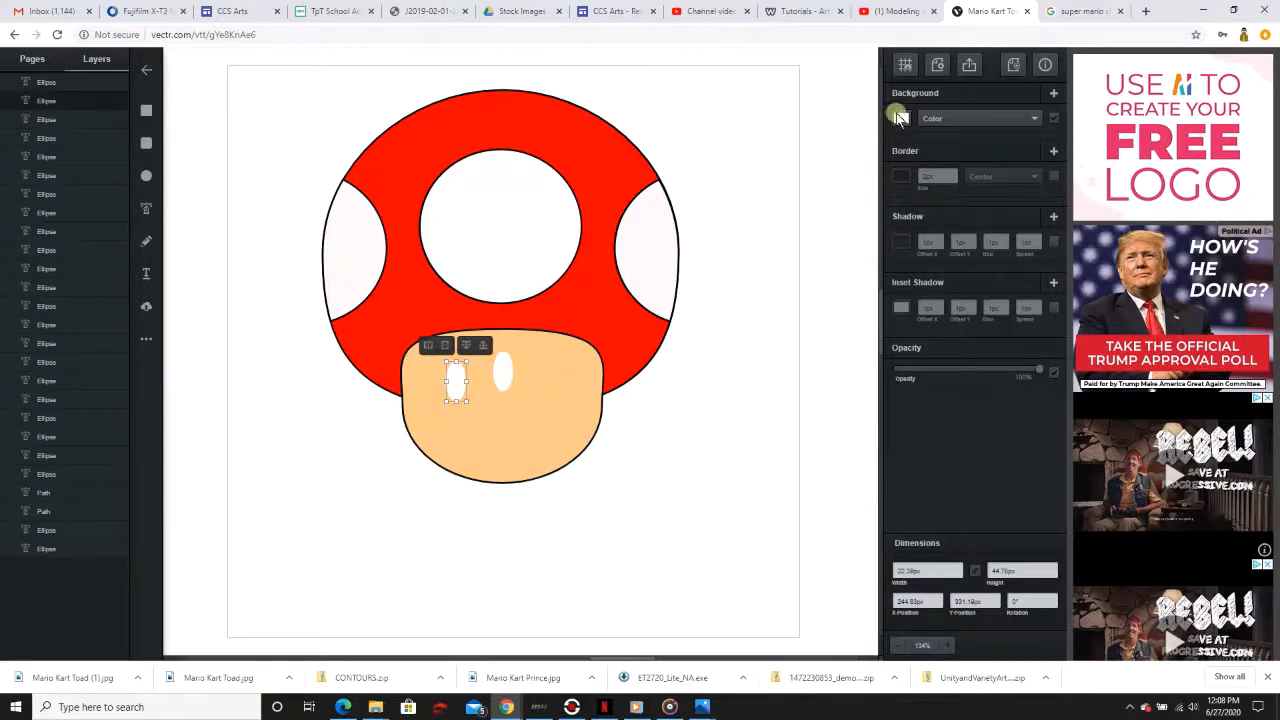
click(900, 118)
drag(766, 174, 746, 171)
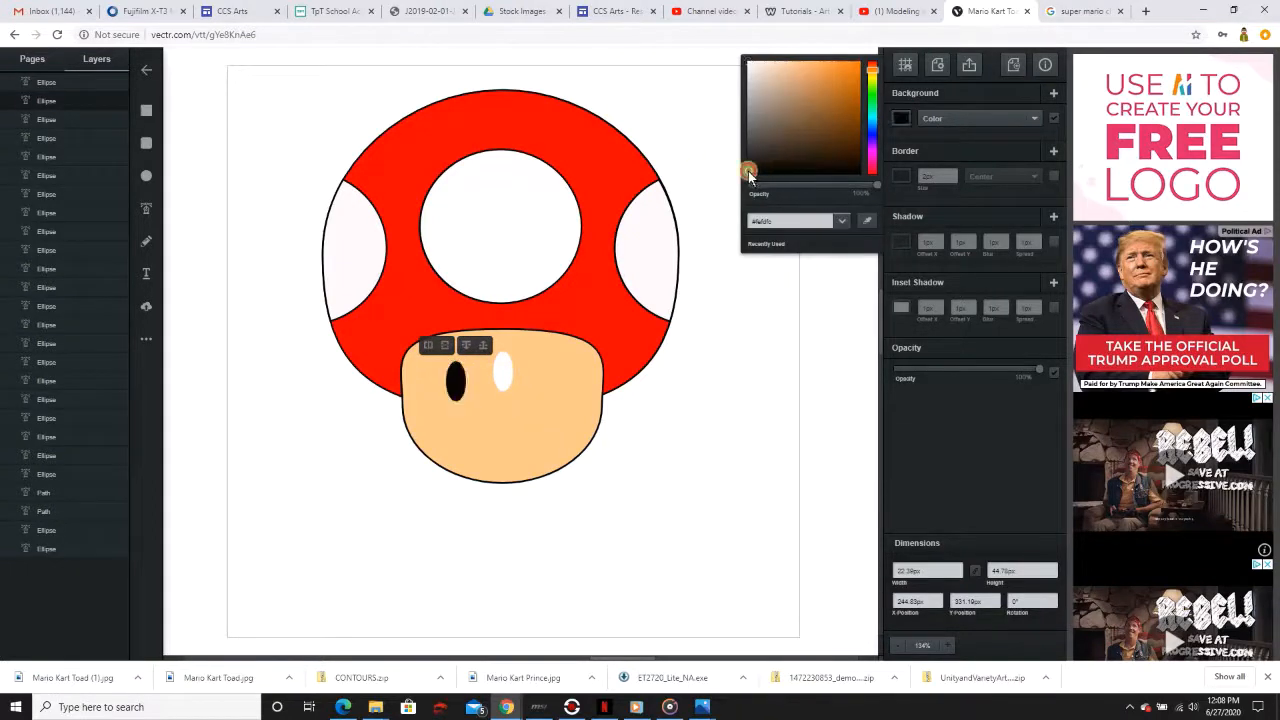
Step: Shrink the remaining white ellipse to about 10 × 20 px and place it as a highlight on the black eye's upper right
click(506, 378)
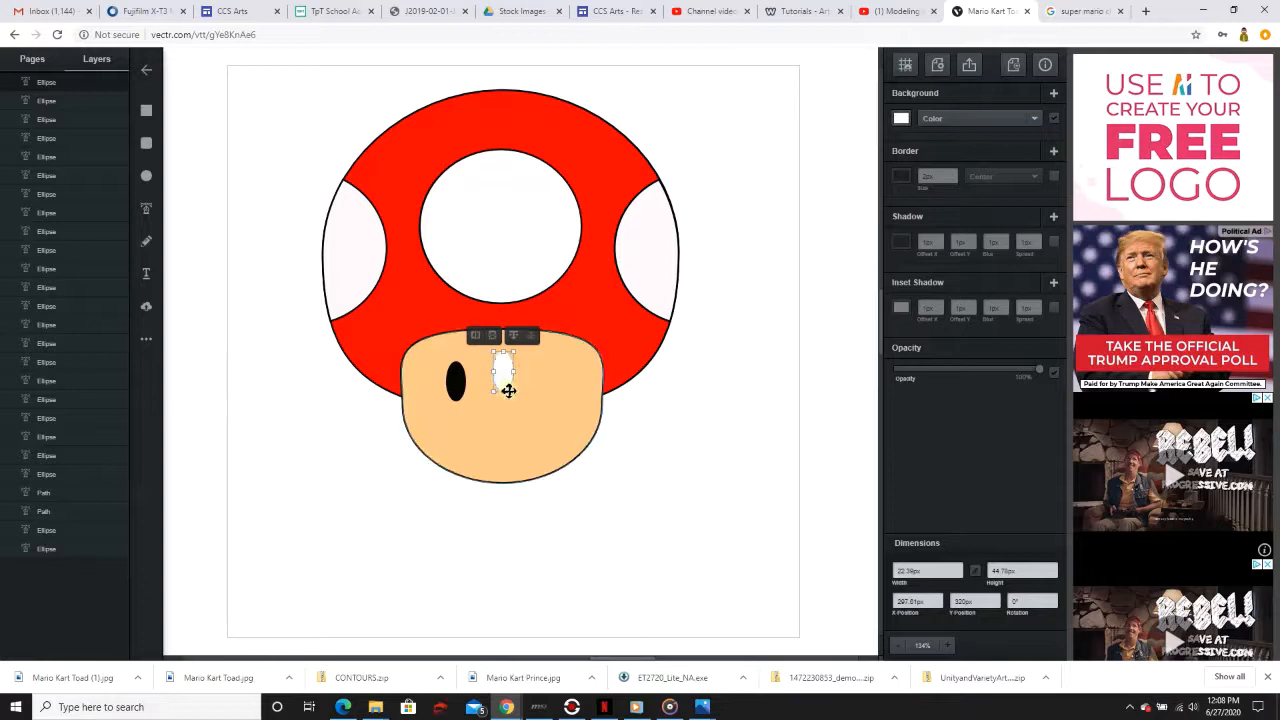
click(506, 383)
drag(506, 381, 497, 360)
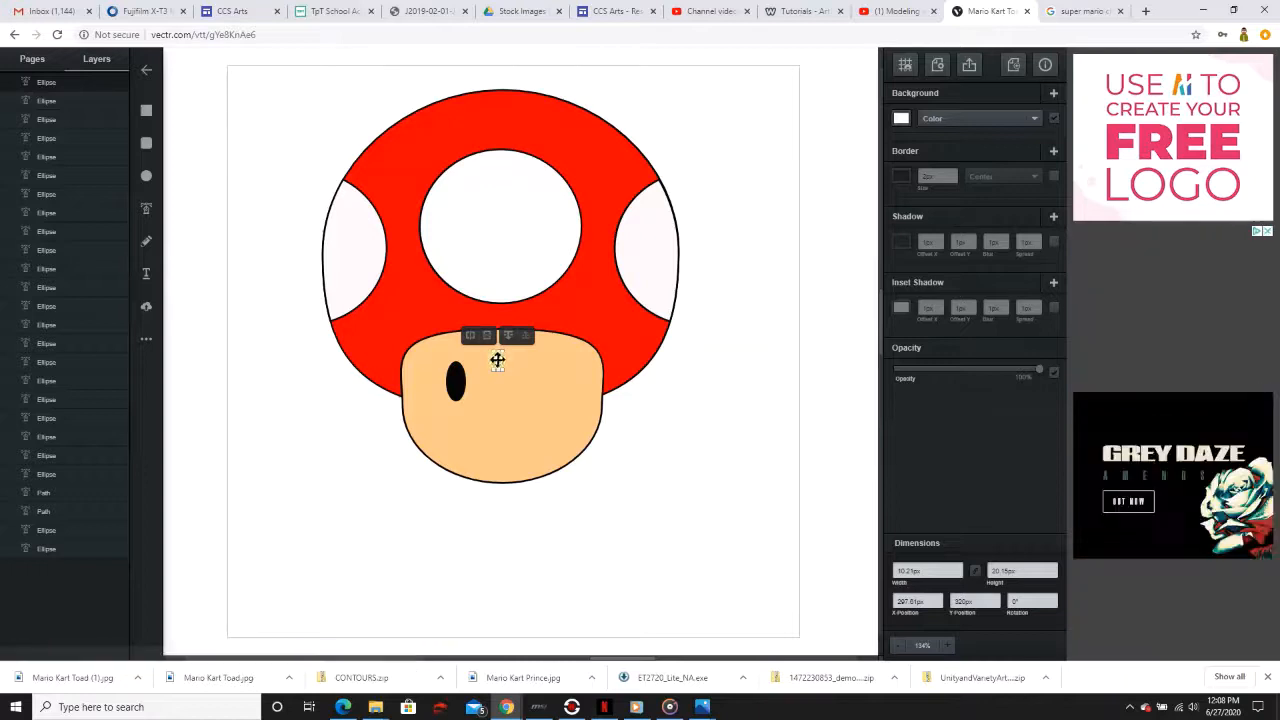
drag(497, 360, 460, 375)
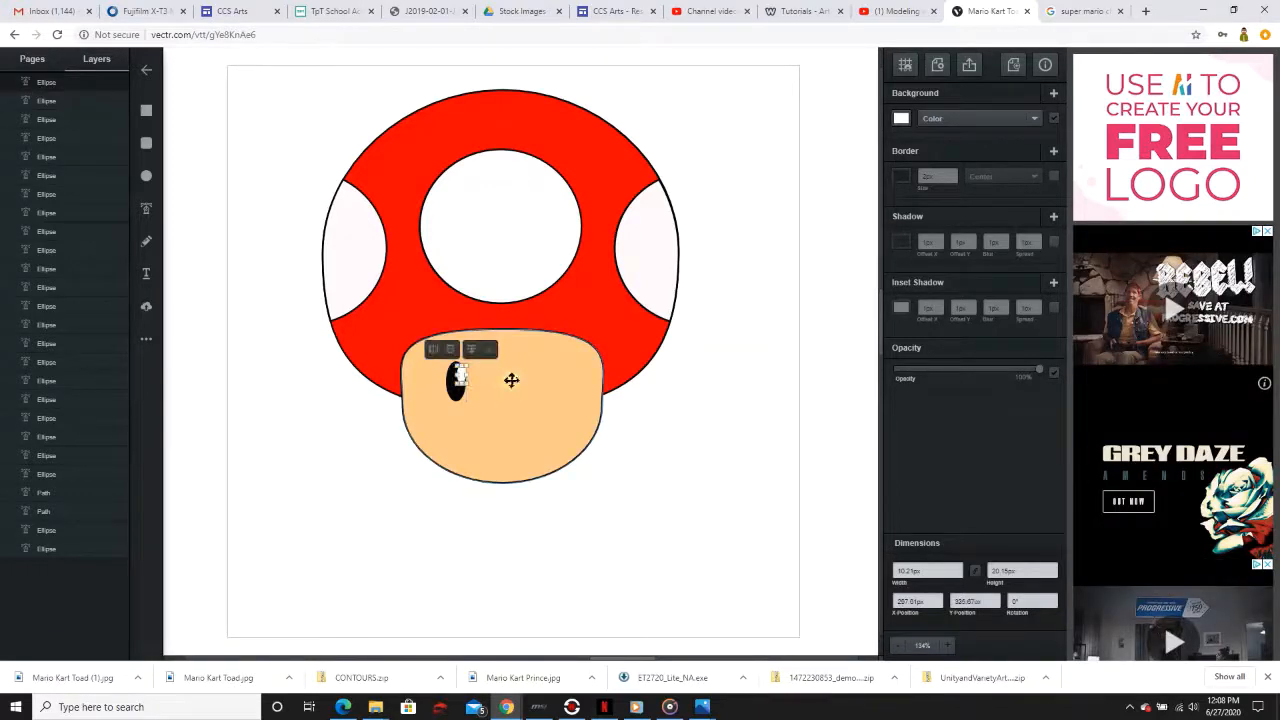
click(510, 383)
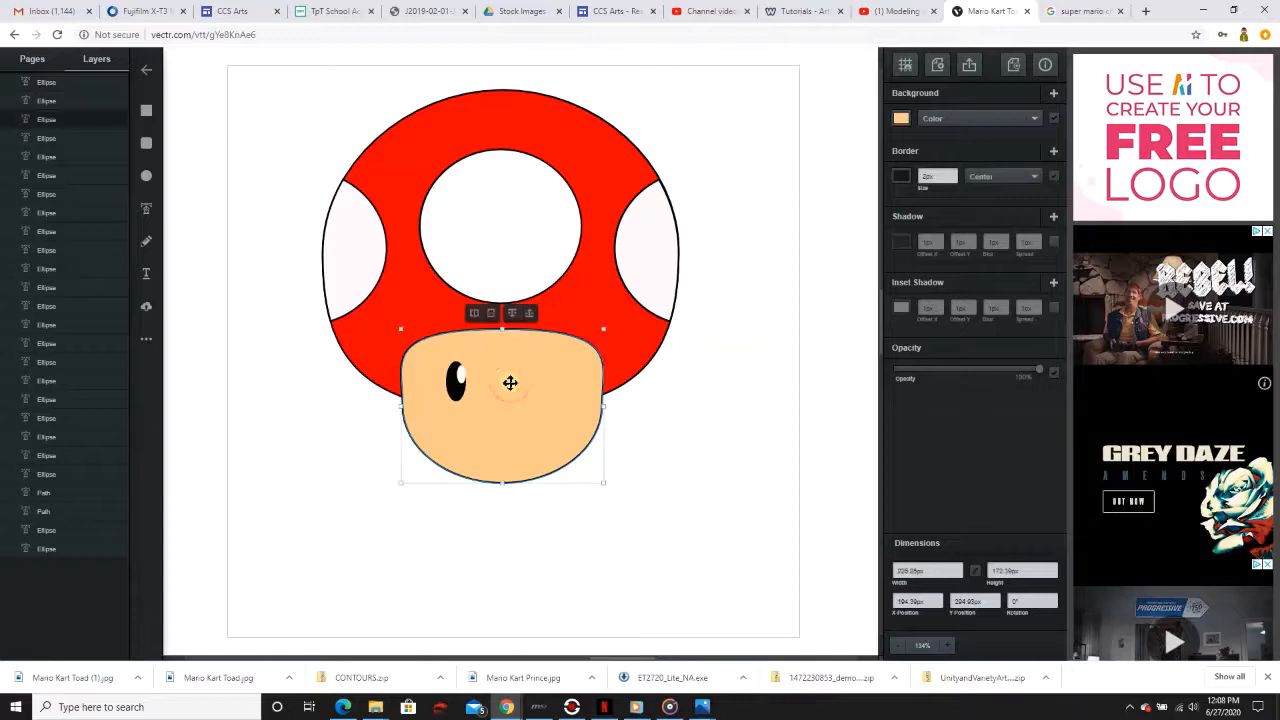
click(459, 375)
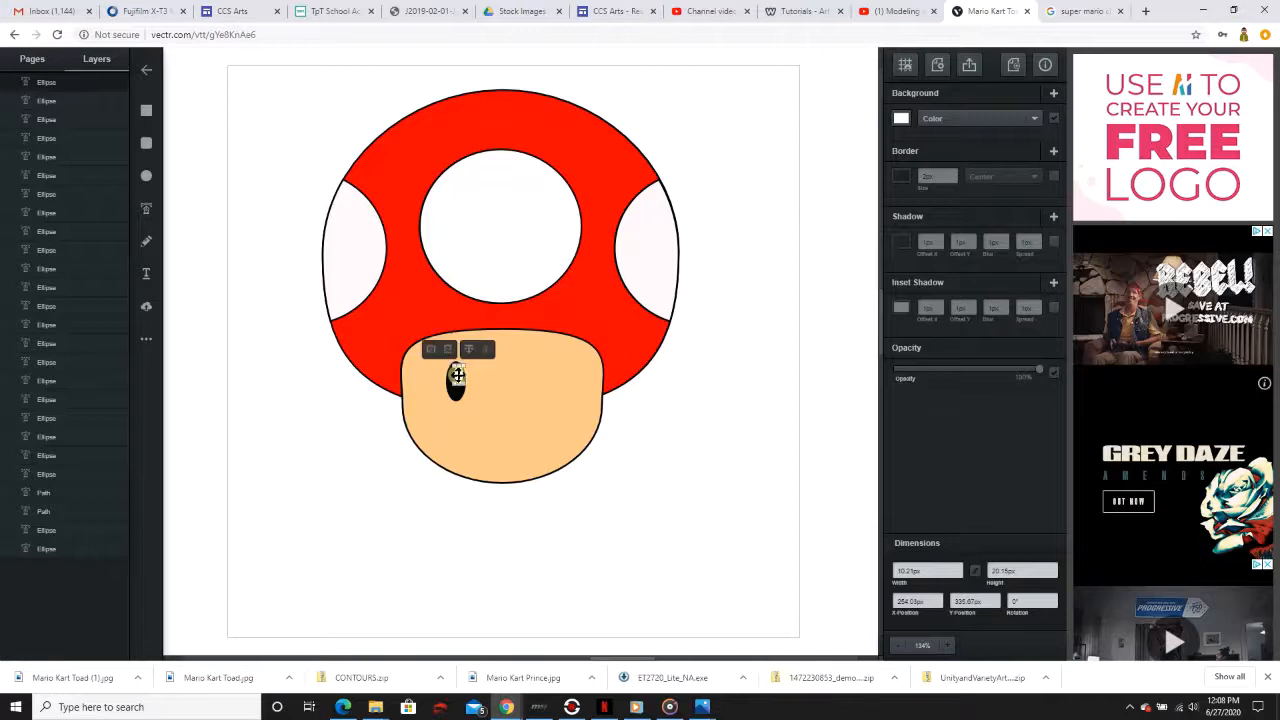
click(506, 357)
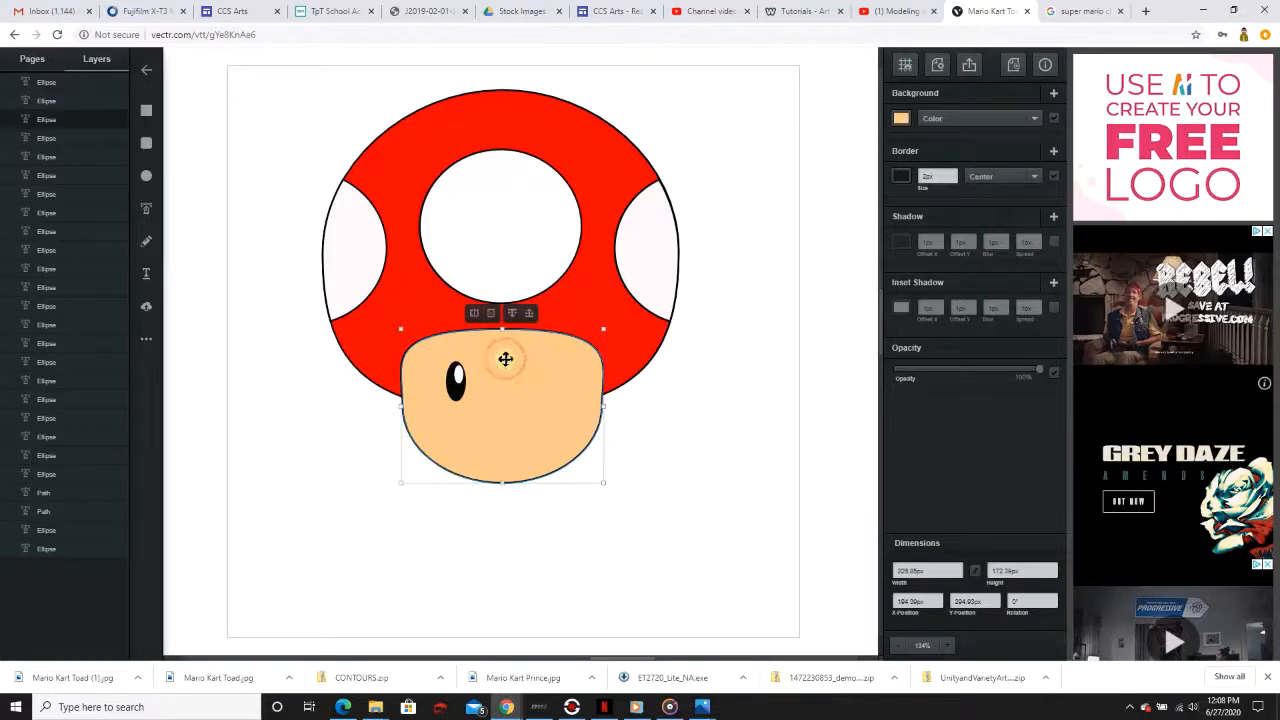
Step: Duplicate the black eye ellipse and place the copy level with it on the face's right side
click(454, 380)
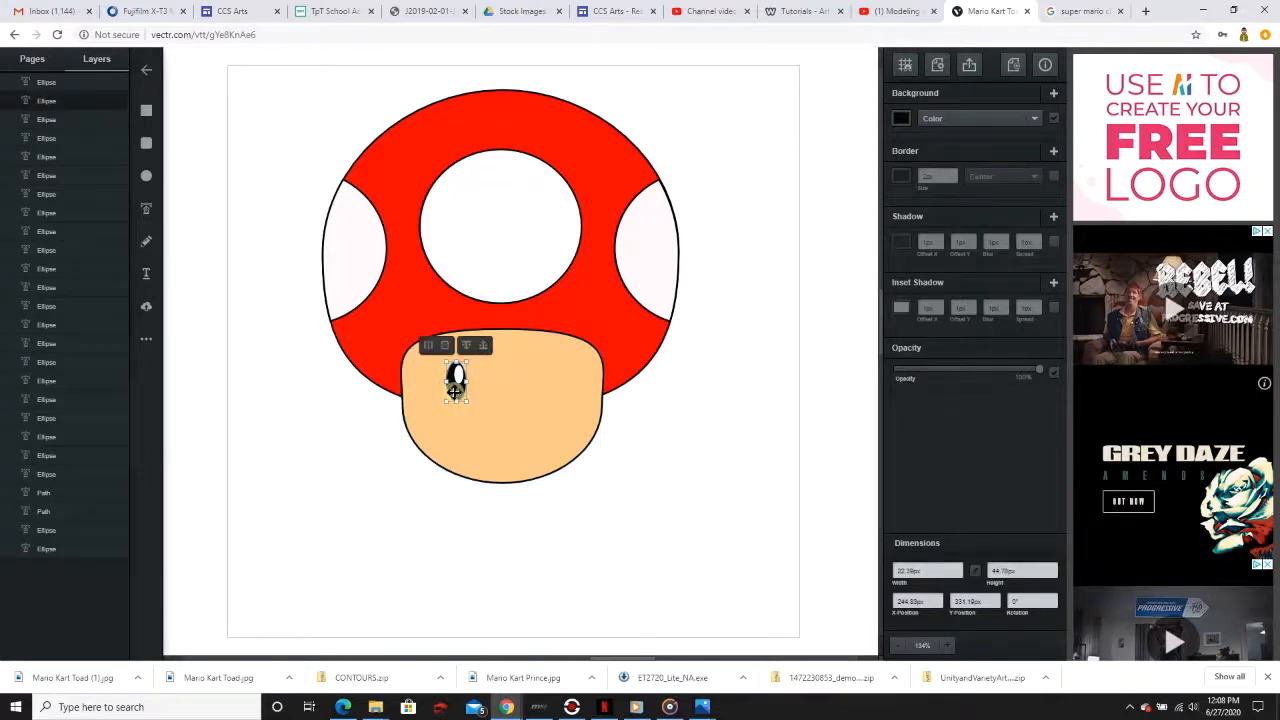
right_click(455, 392)
click(478, 418)
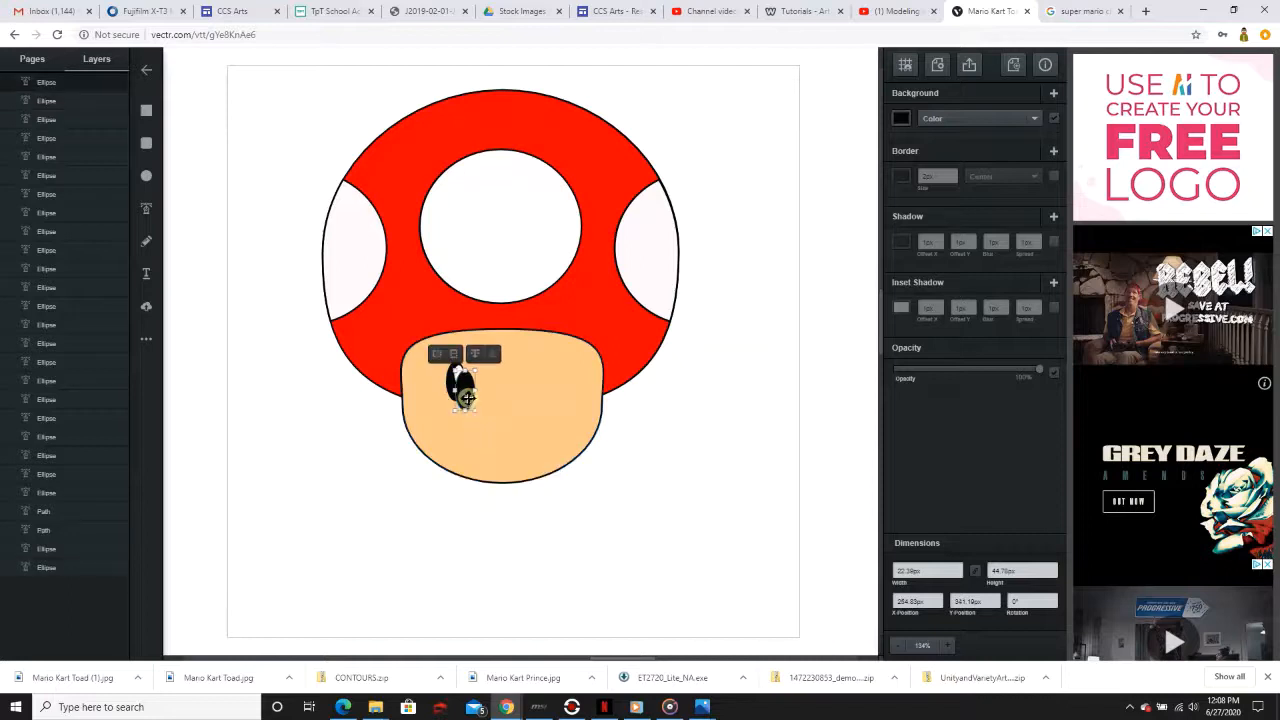
drag(467, 397, 552, 391)
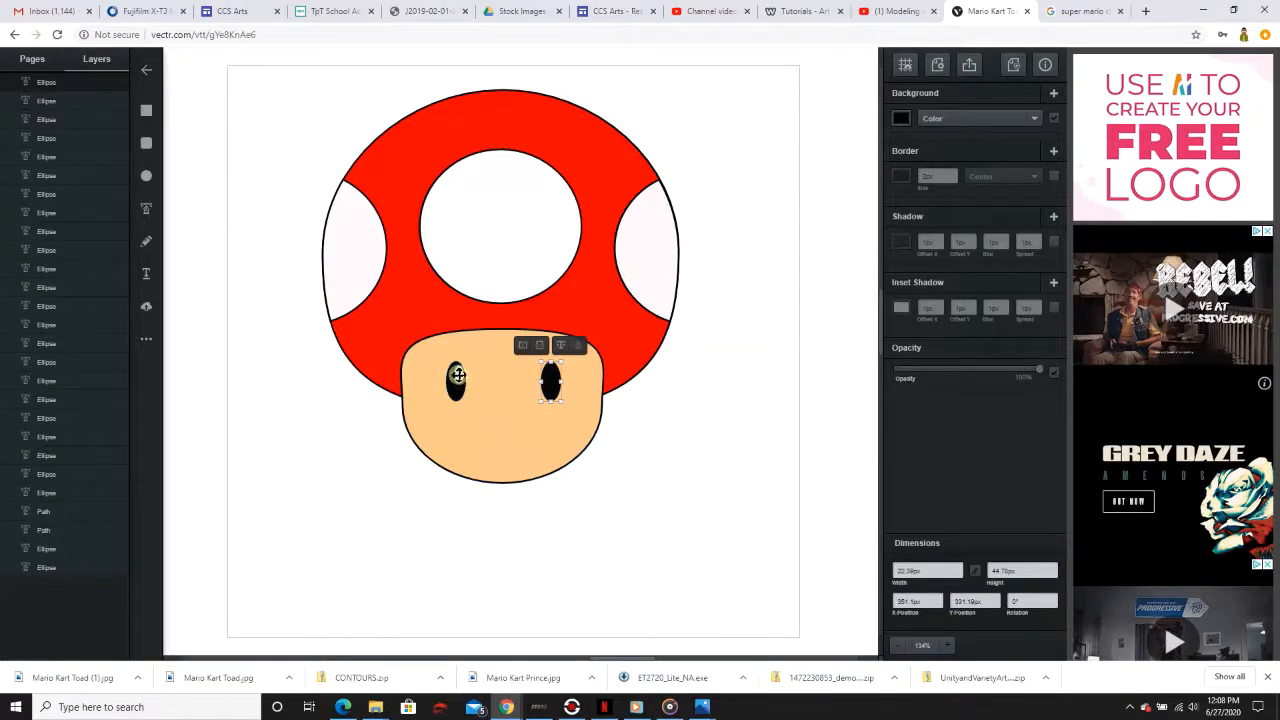
Step: Duplicate the white eye highlight and place the copy at the matching spot on the right eye
click(457, 375)
right_click(457, 375)
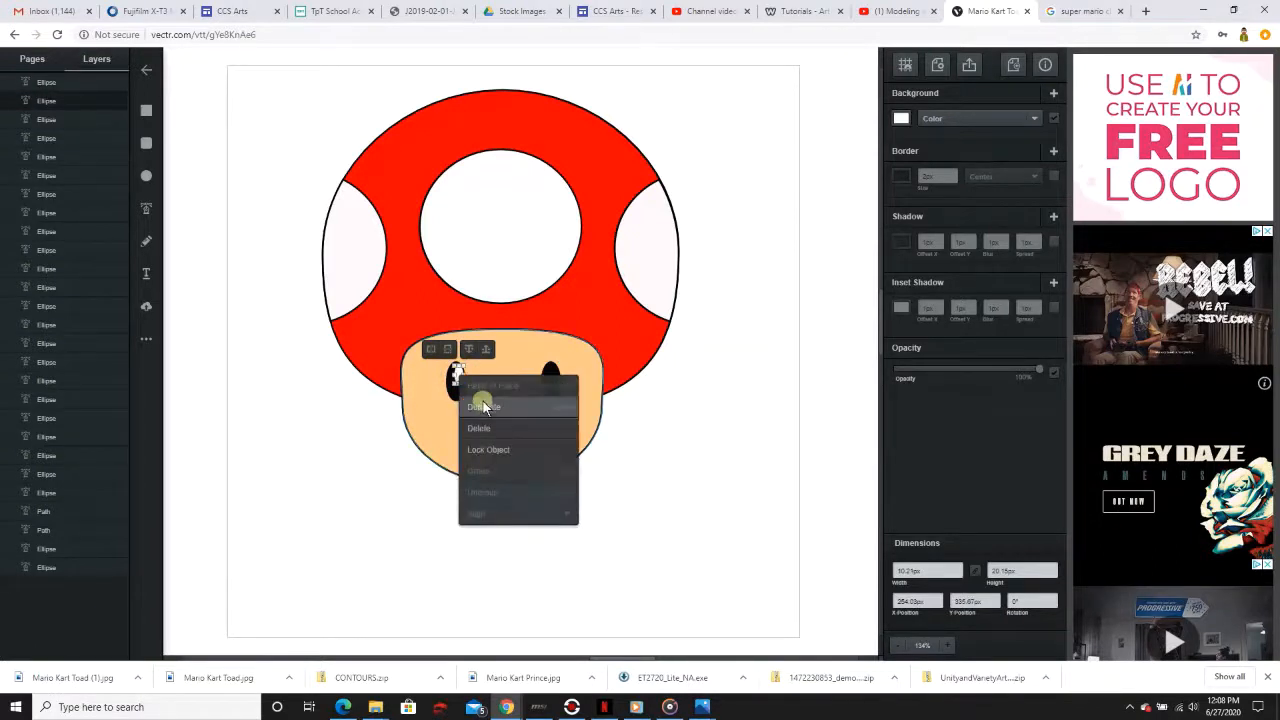
click(483, 408)
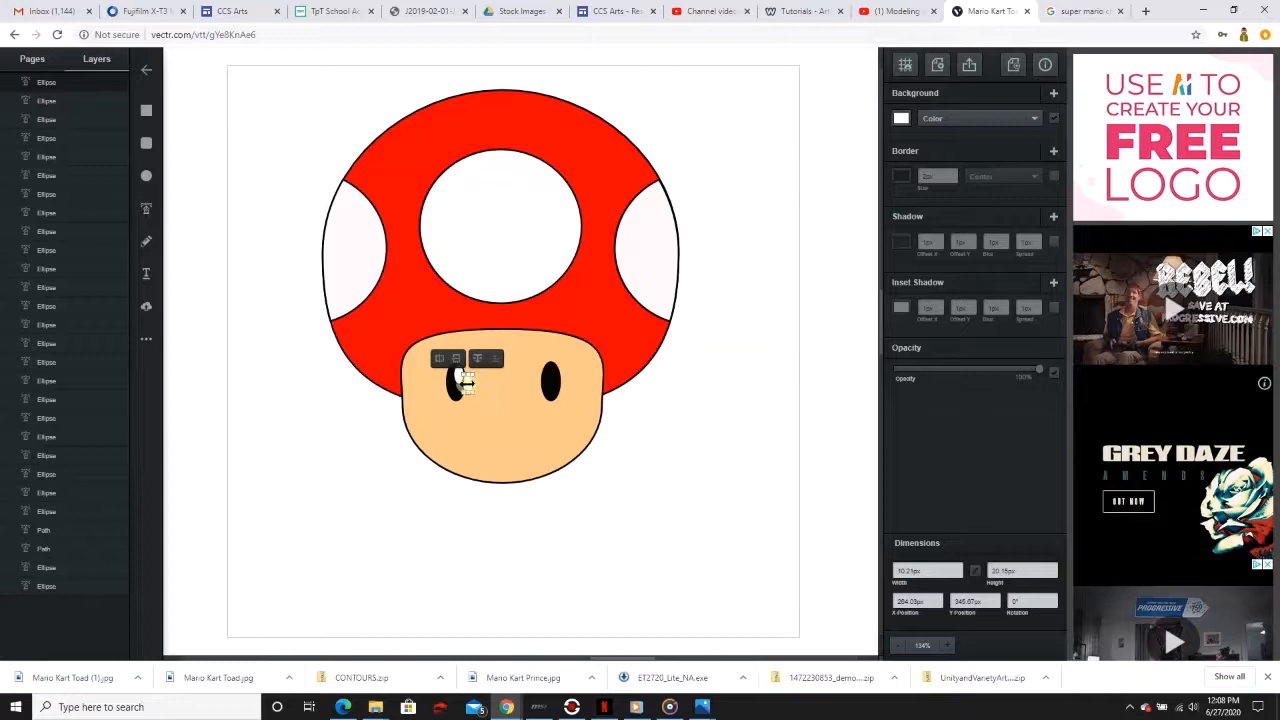
drag(467, 382, 553, 375)
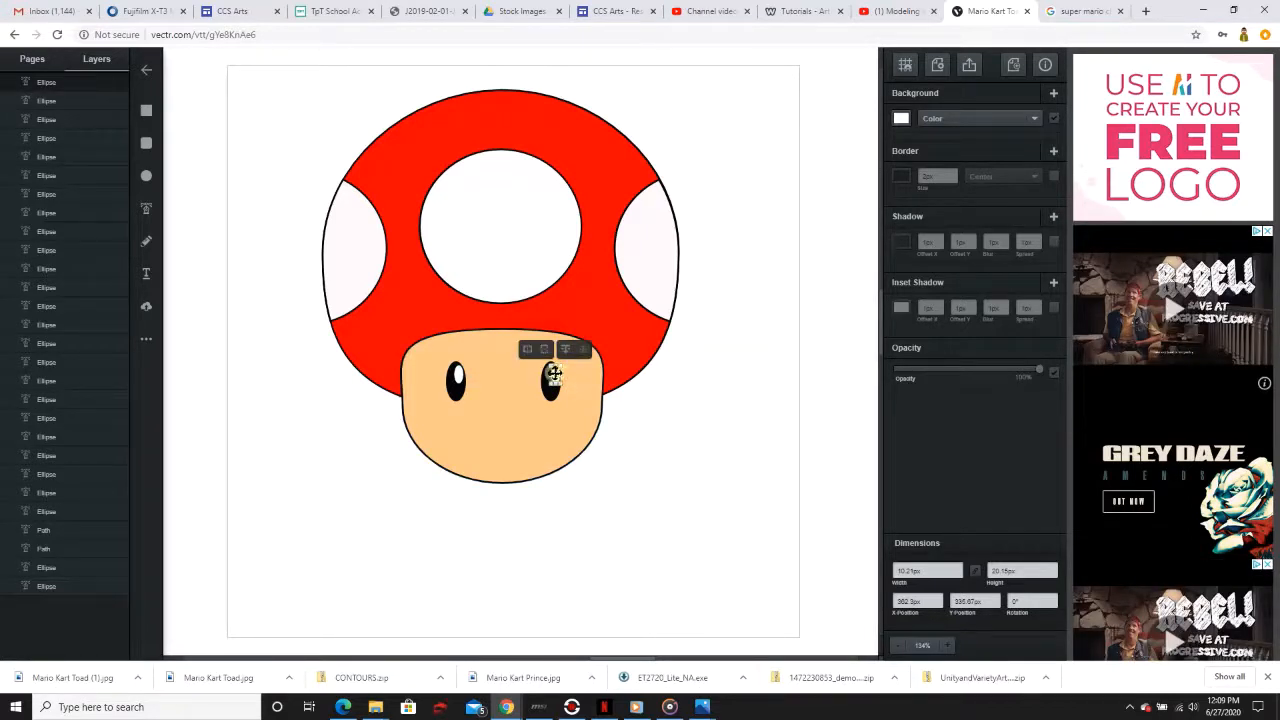
drag(554, 374, 552, 375)
click(643, 468)
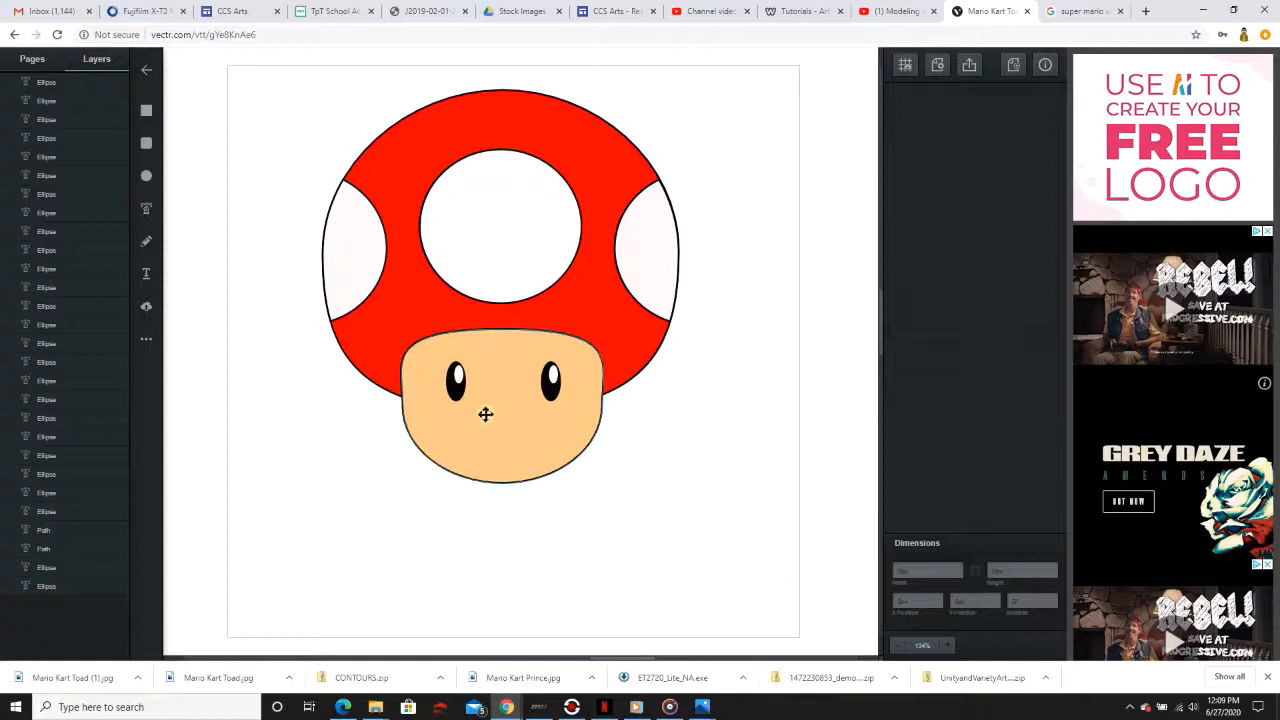
Step: Duplicate the left black eye ellipse and reshape the copy into a mouth about 42 × 20 px, centred low on the face
click(454, 392)
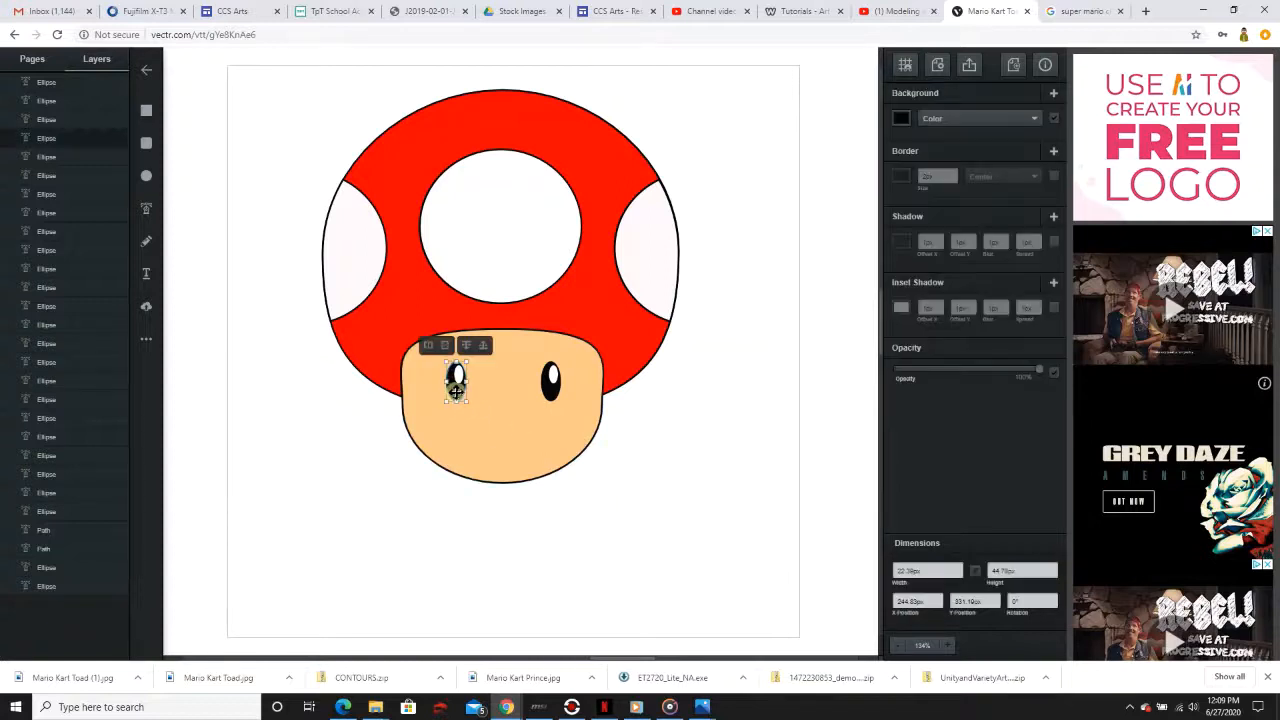
right_click(455, 392)
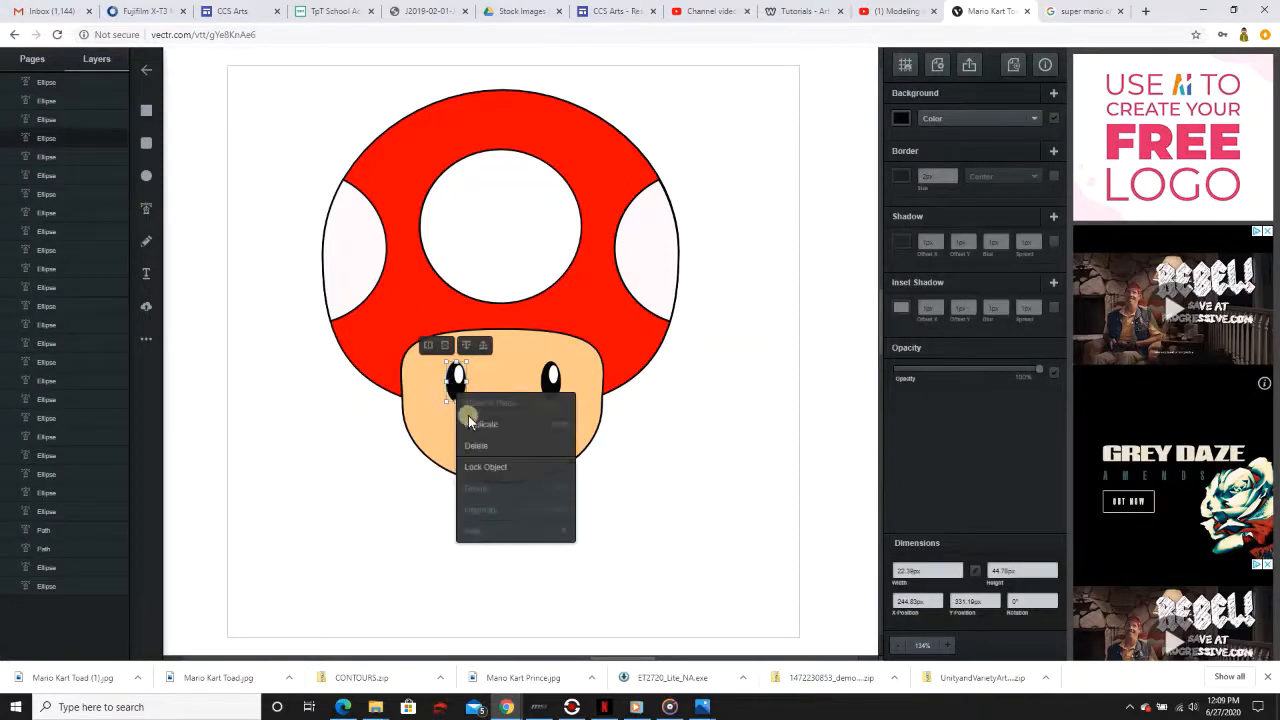
click(472, 422)
drag(457, 386, 504, 452)
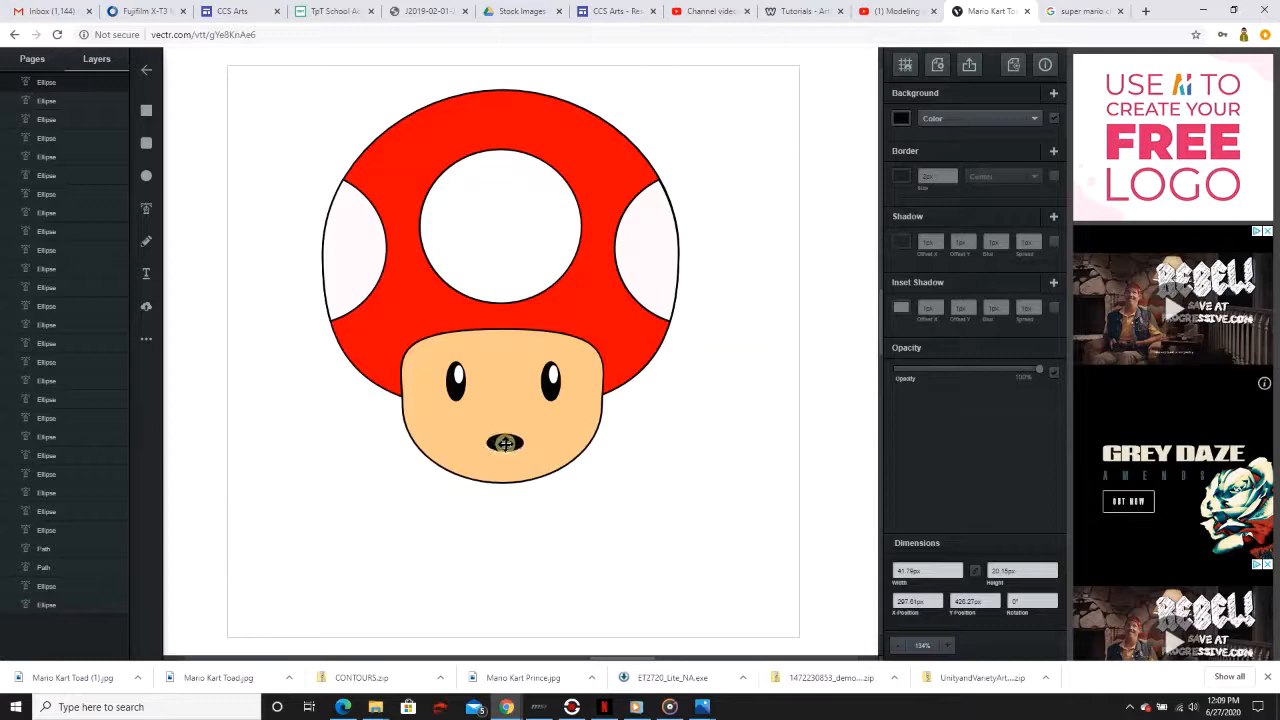
click(629, 480)
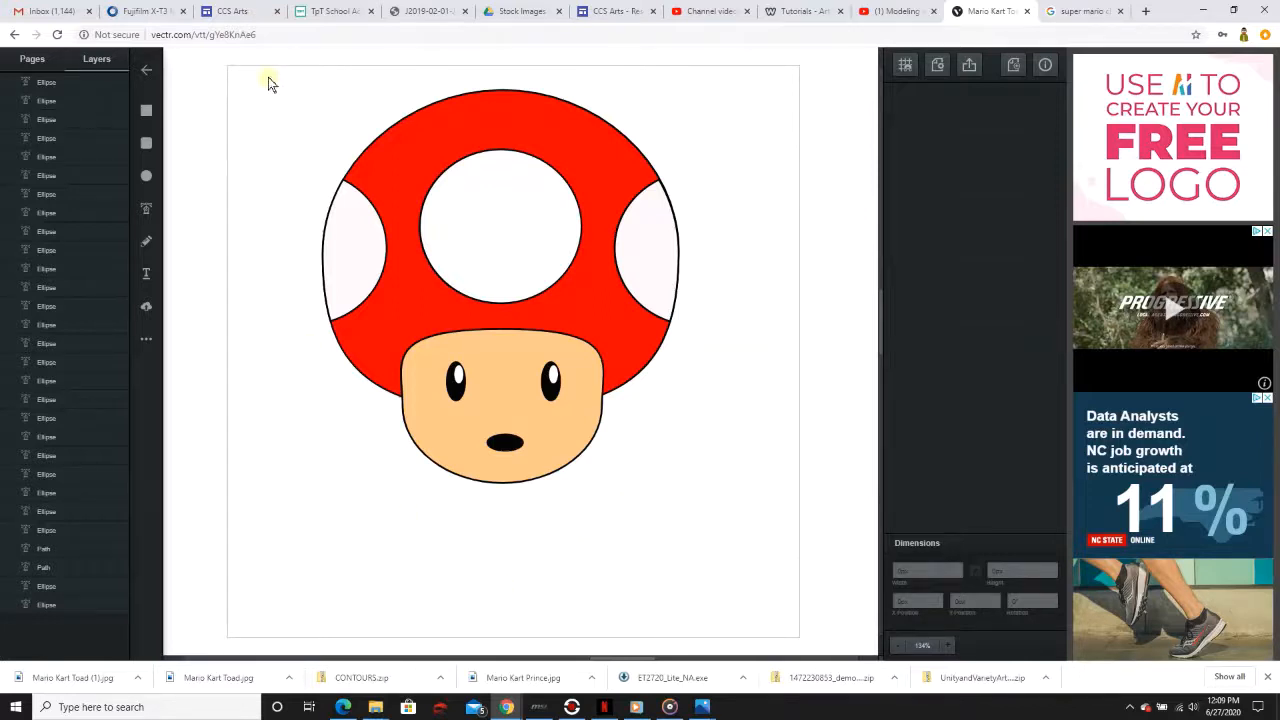
Step: Select the whole mushroom drawing, resize it to about 441 × 474 px, and move it down to the page's vertical middle
drag(268, 76, 792, 608)
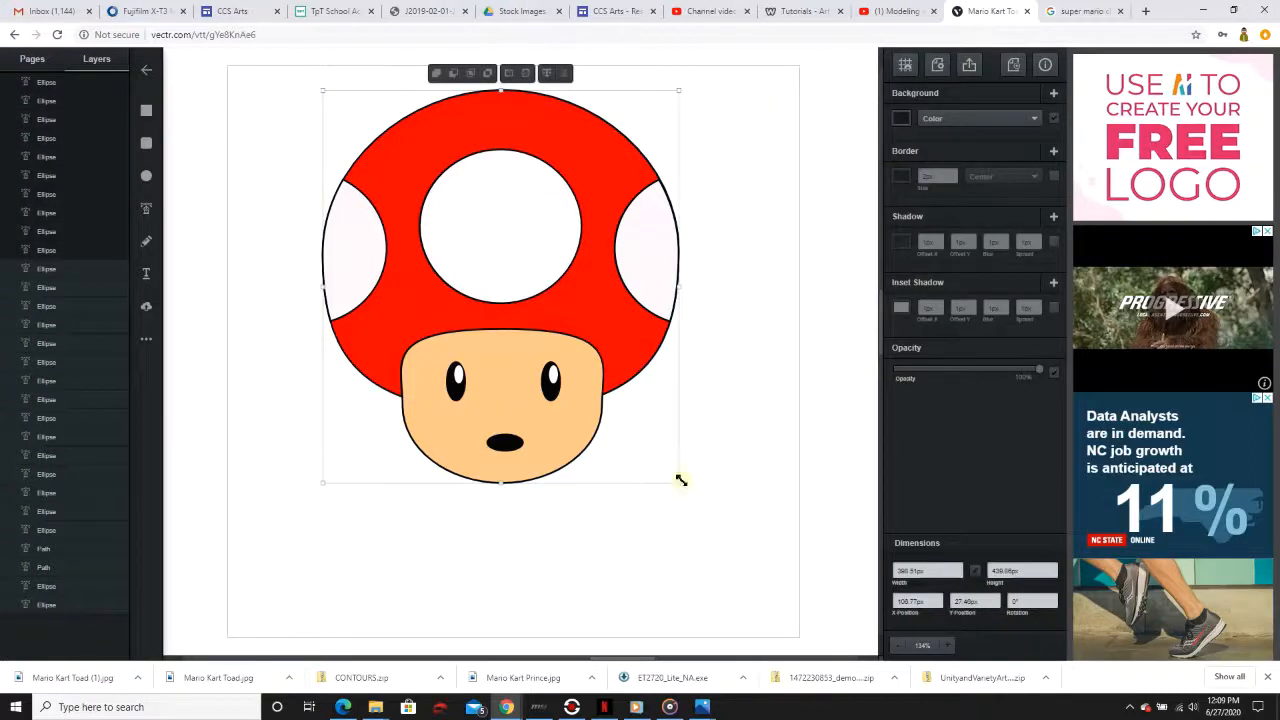
drag(679, 483, 716, 531)
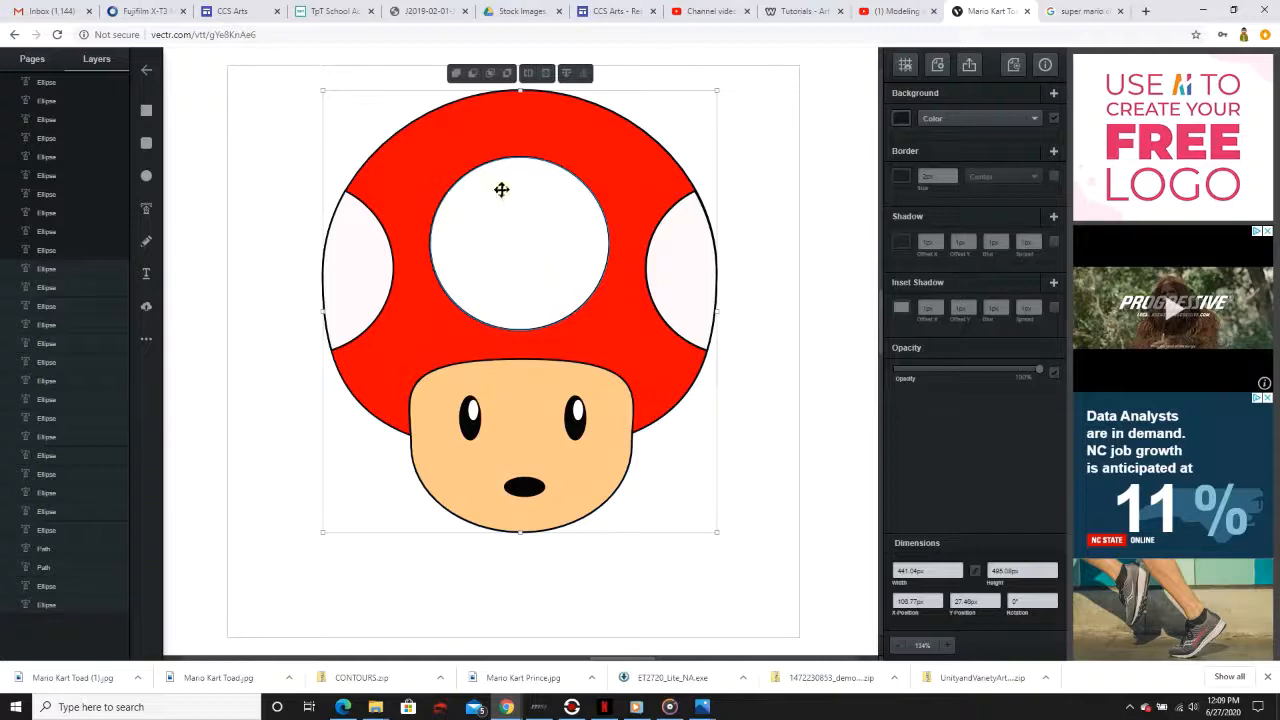
drag(520, 88, 517, 108)
click(527, 281)
drag(527, 281, 529, 314)
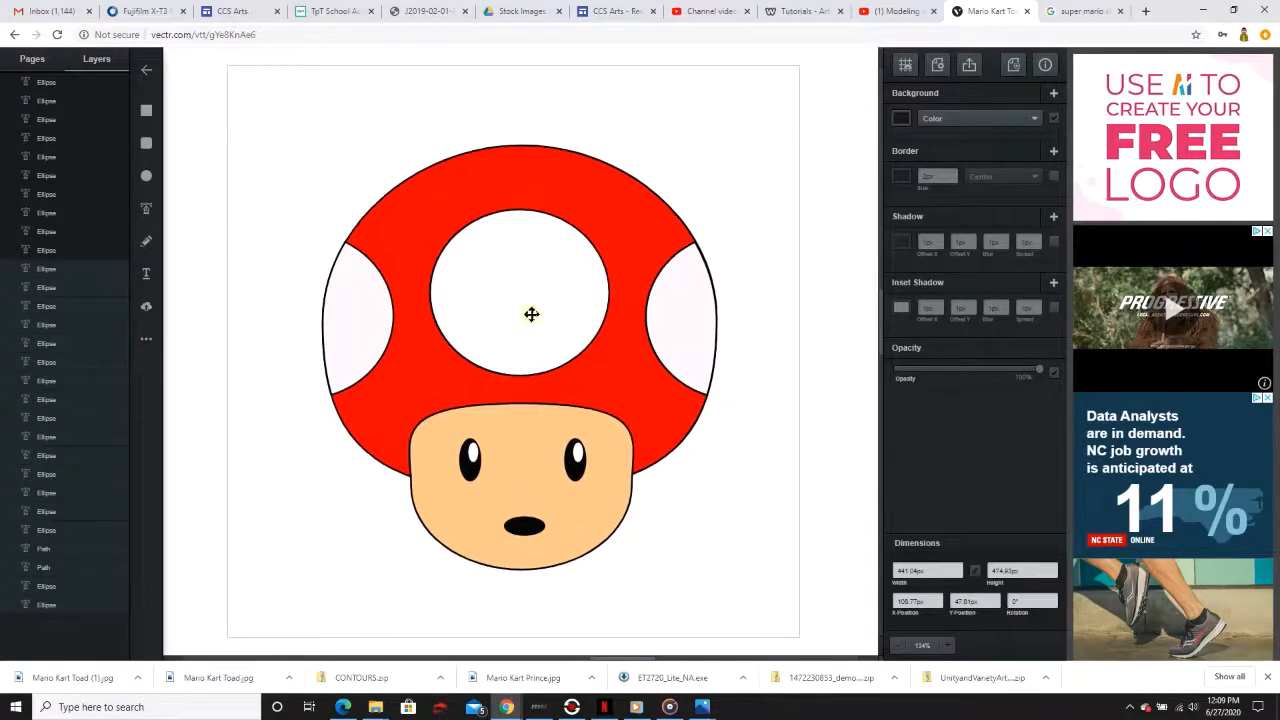
click(637, 102)
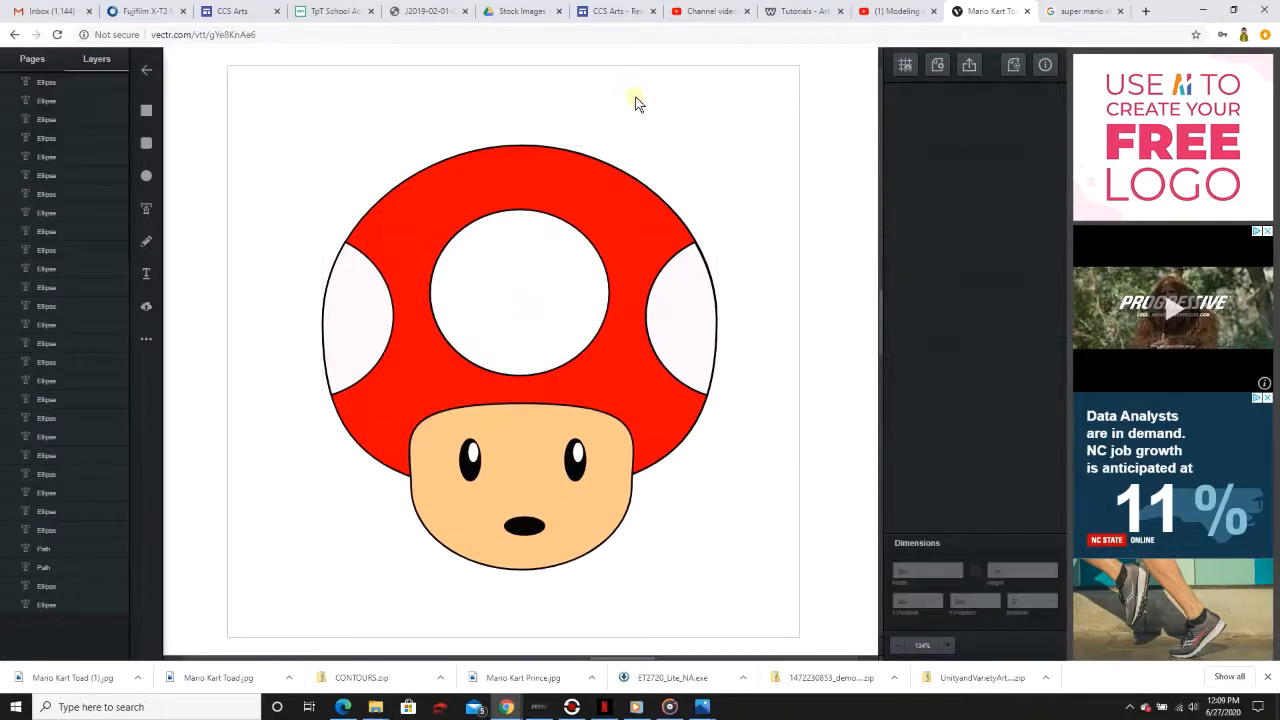